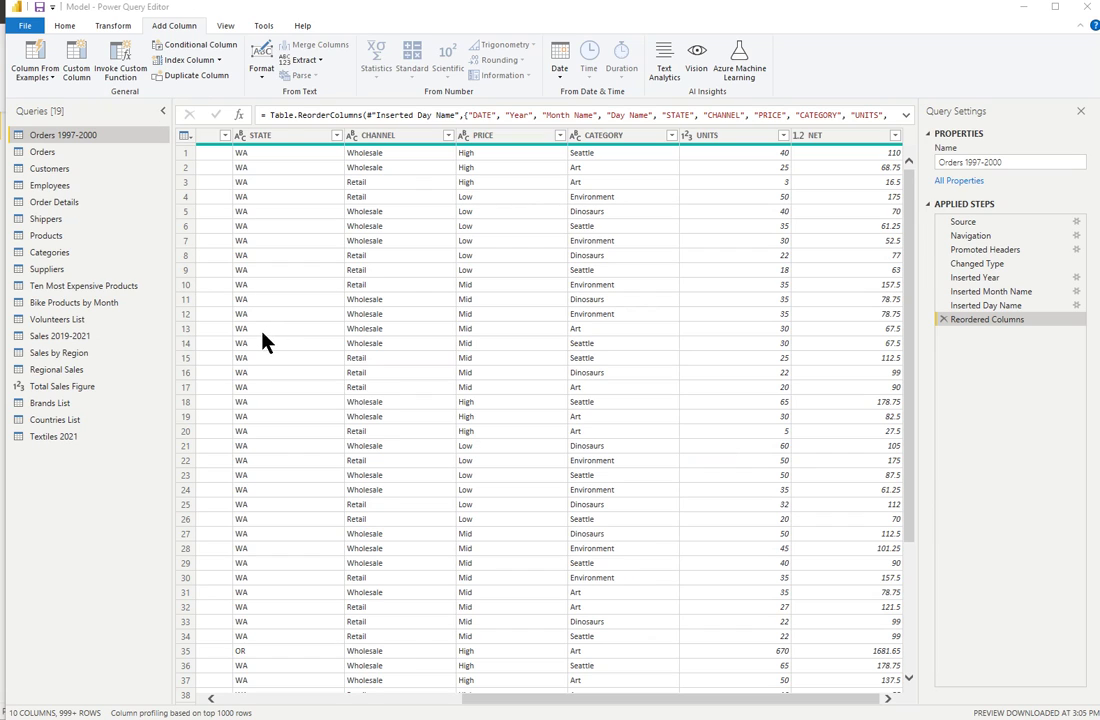
Add an index column starting at 1 with increment 1 to the Ten Most Expensive Products query and make it the first column.
{"action": "left_click", "coordinate": [98, 286]}
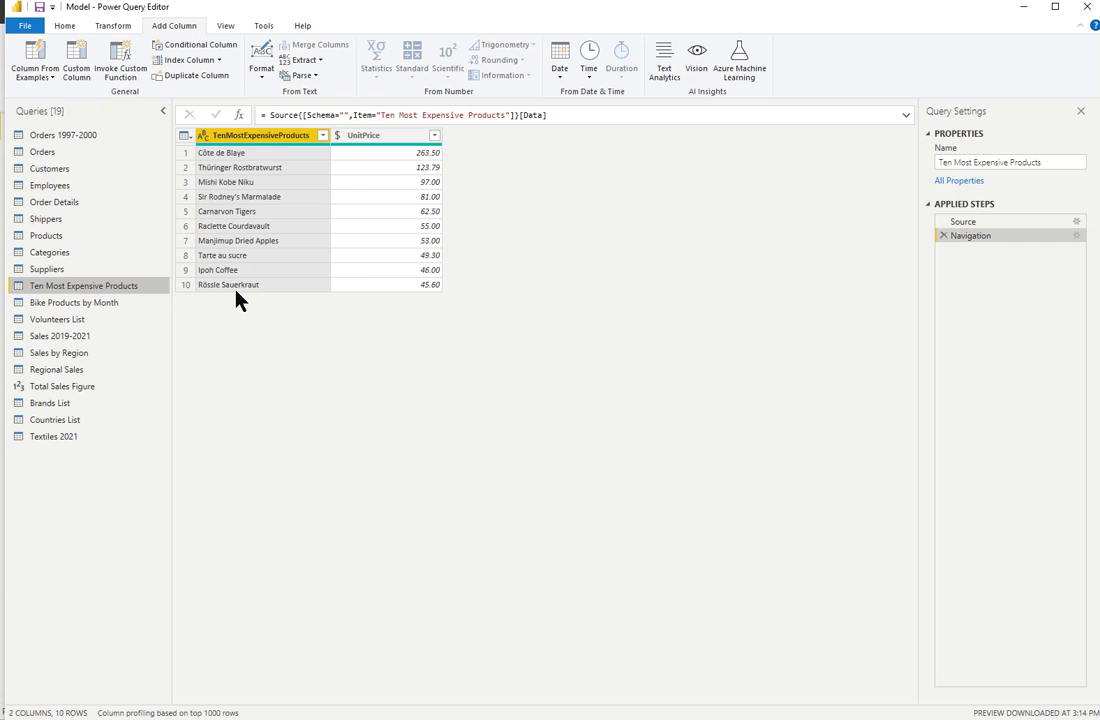
{"action": "left_click", "coordinate": [186, 60]}
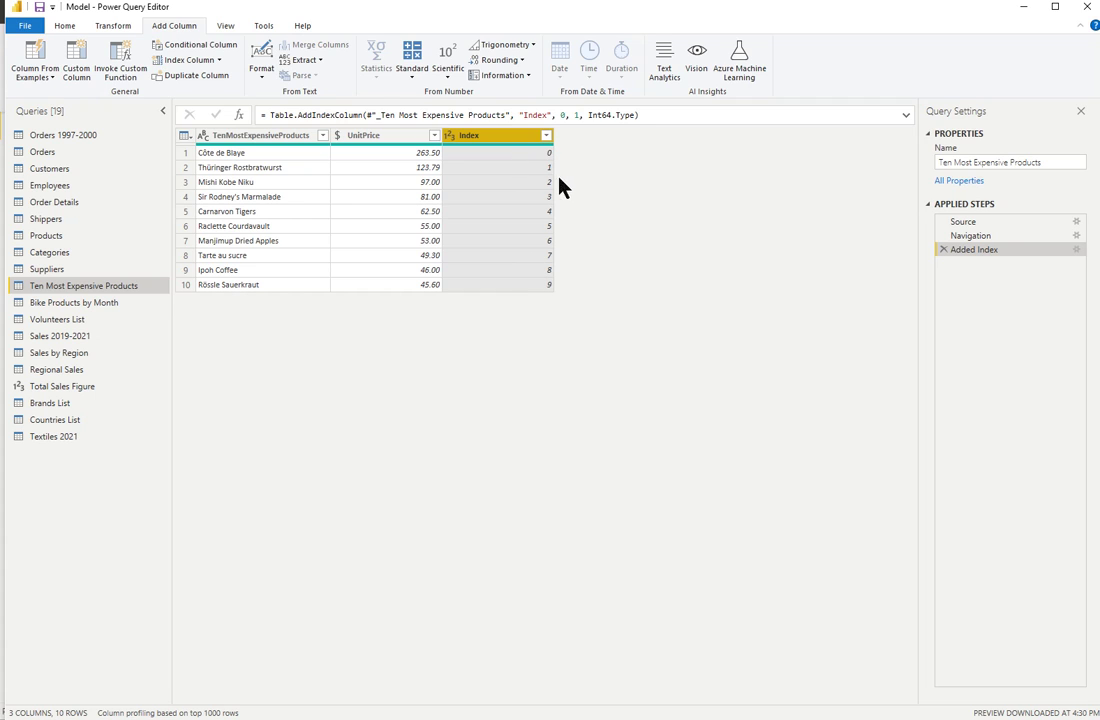
{"action": "left_click", "coordinate": [1077, 250]}
{"action": "left_click_drag", "start_coordinate": [984, 276], "coordinate": [790, 336]}
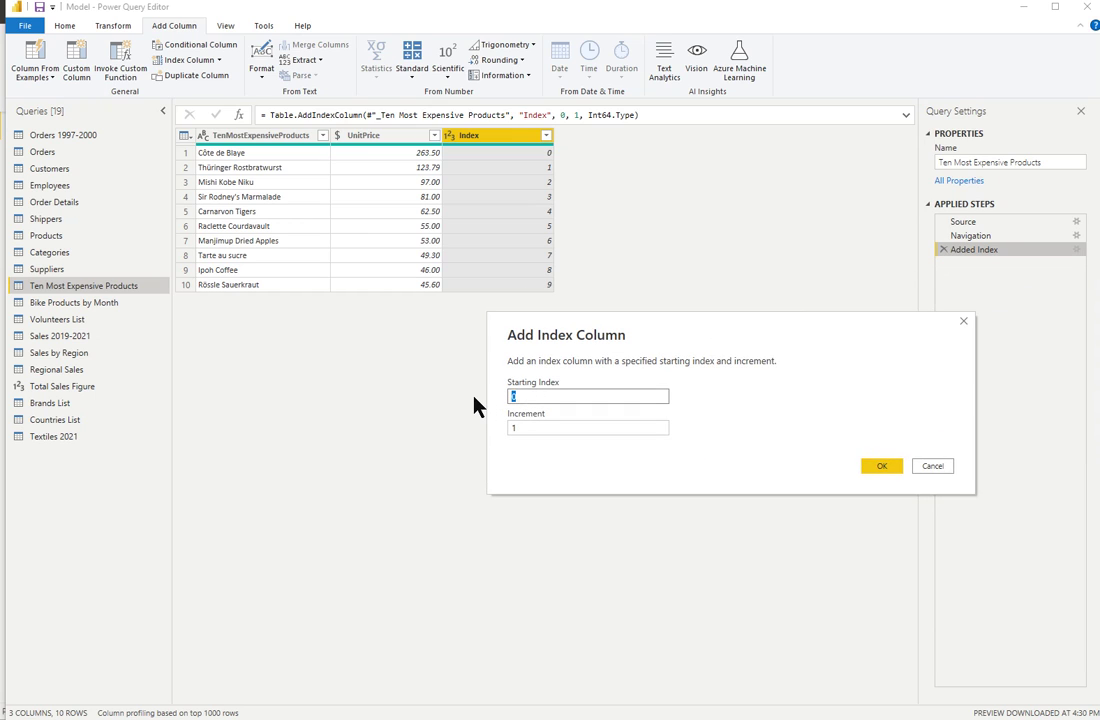
{"action": "type", "text": "1"}
{"action": "left_click", "coordinate": [532, 428]}
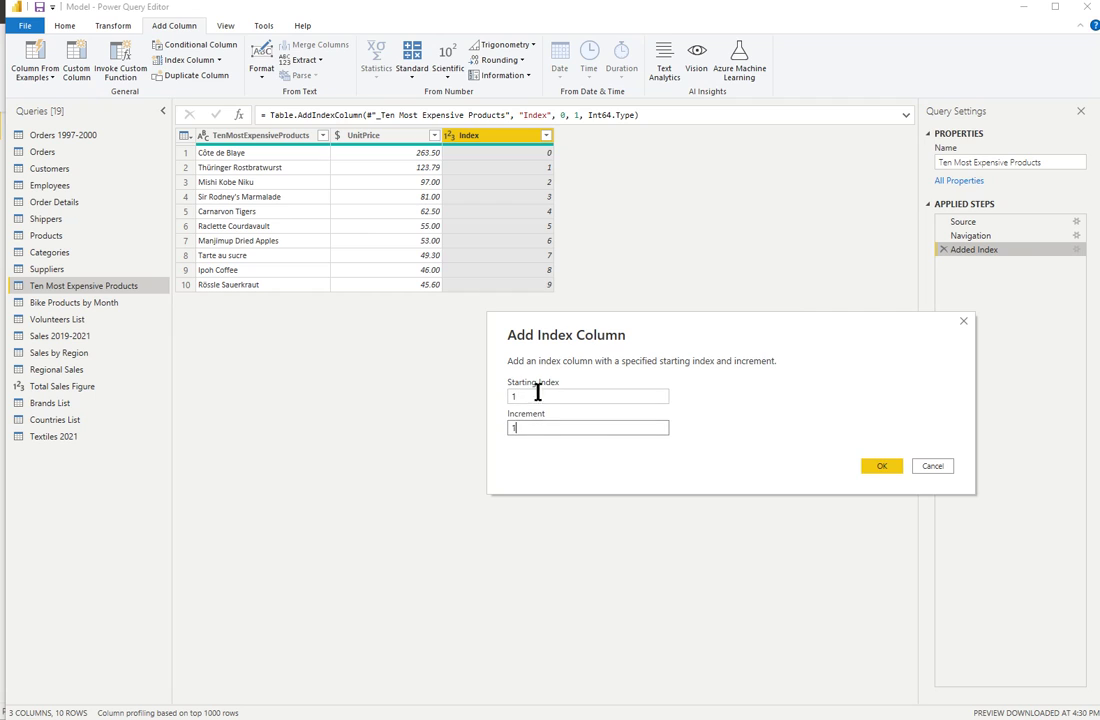
{"action": "left_click", "coordinate": [883, 468]}
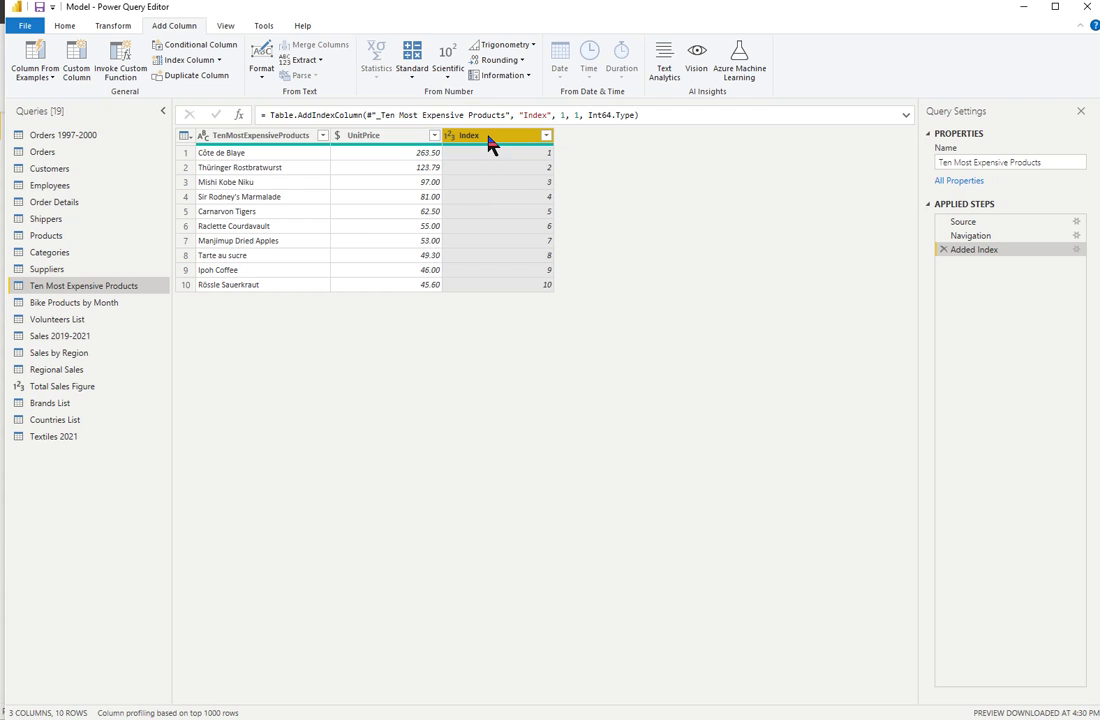
{"action": "left_click_drag", "start_coordinate": [489, 142], "coordinate": [257, 147]}
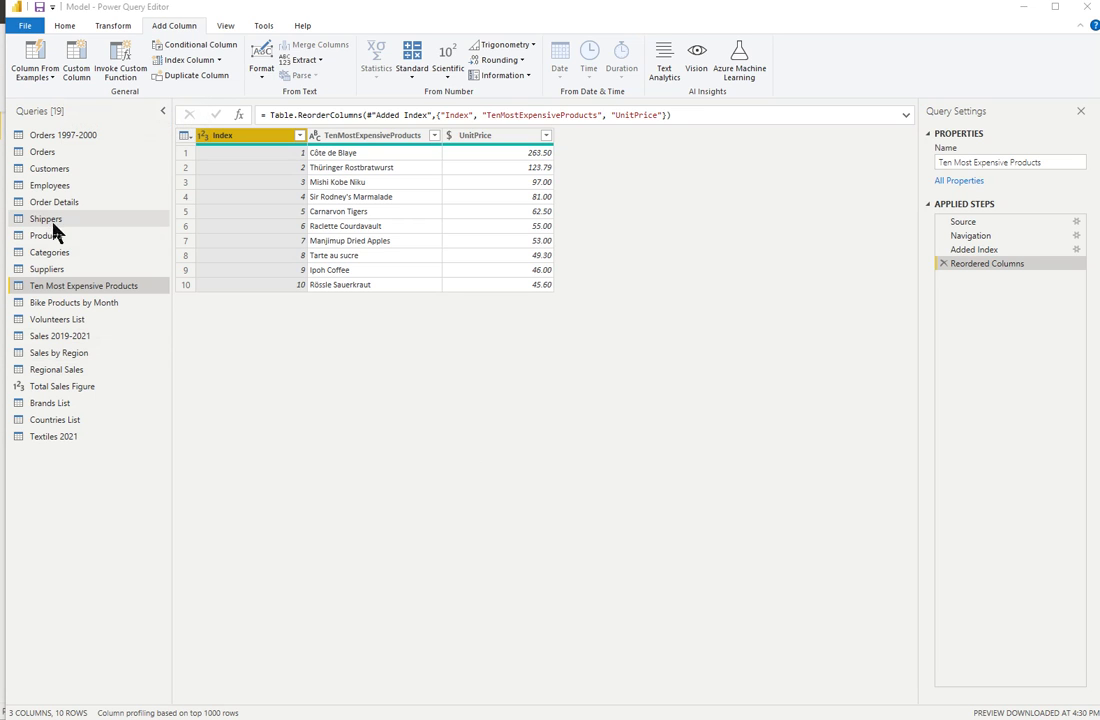
In the Employees query, add a custom column named Company with the formula "Northwind".
{"action": "left_click", "coordinate": [62, 185]}
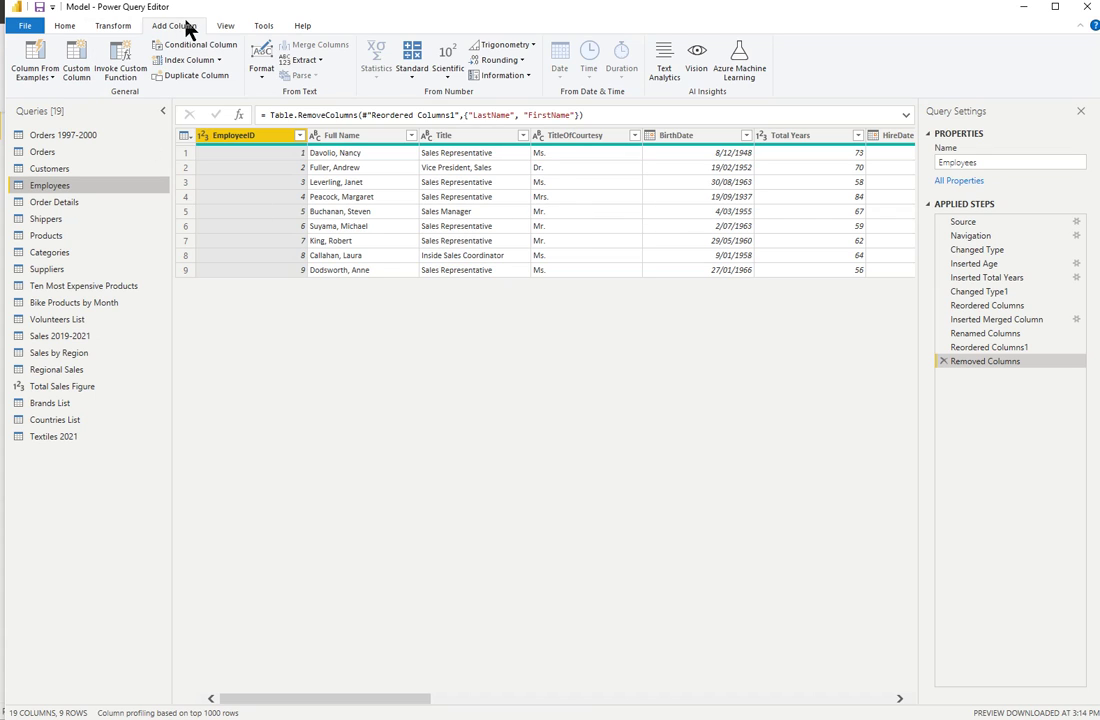
{"action": "left_click", "coordinate": [80, 73]}
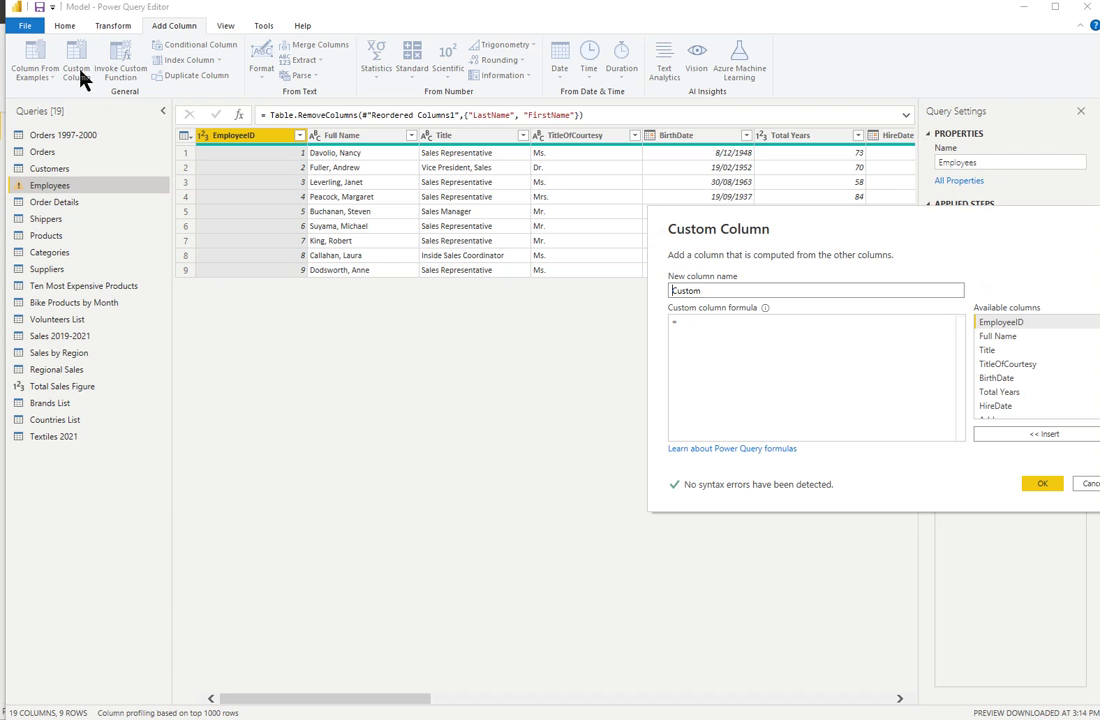
{"action": "left_click_drag", "start_coordinate": [865, 228], "coordinate": [702, 222]}
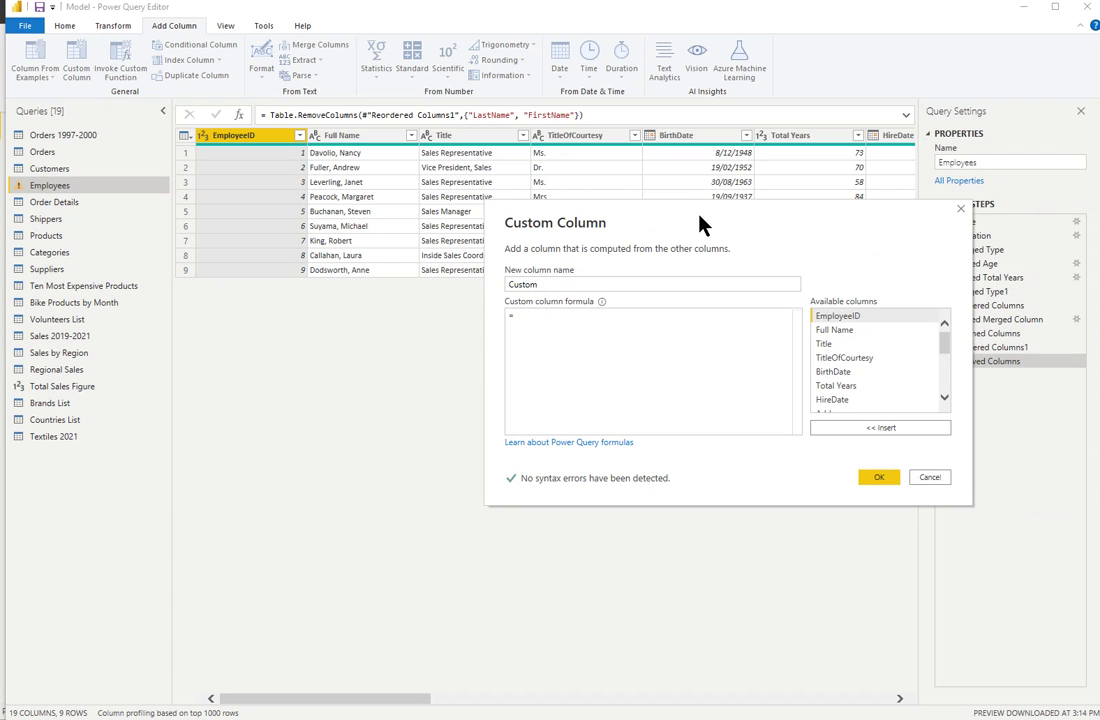
{"action": "double_click", "coordinate": [522, 284]}
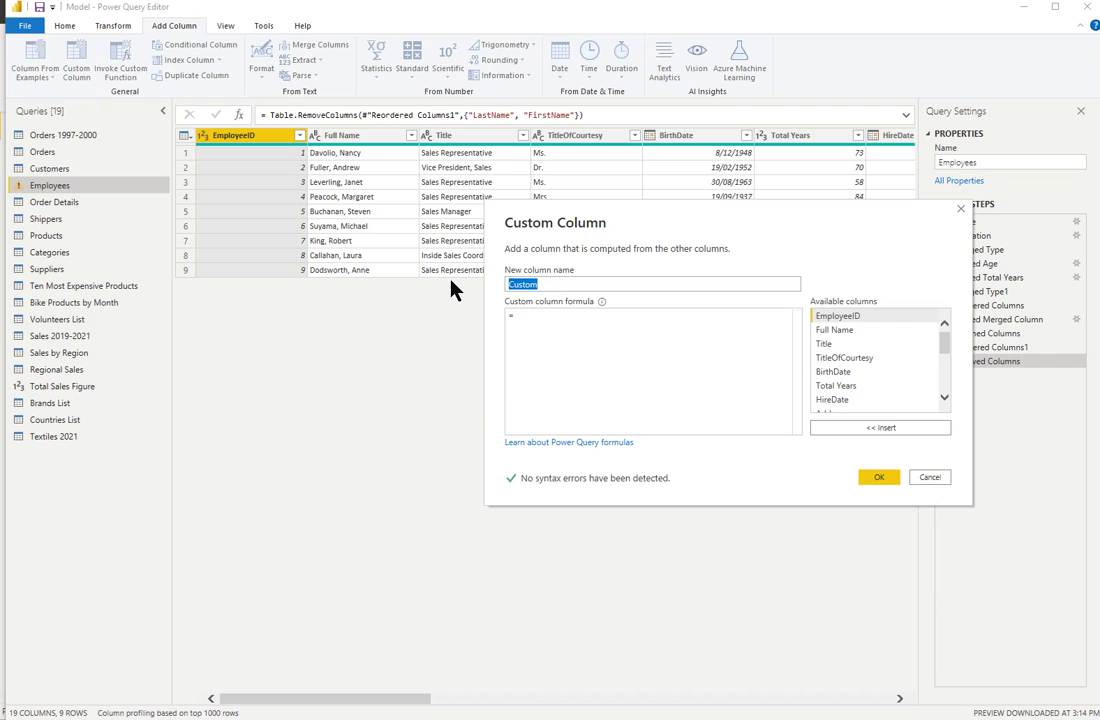
{"action": "type", "text": "Company"}
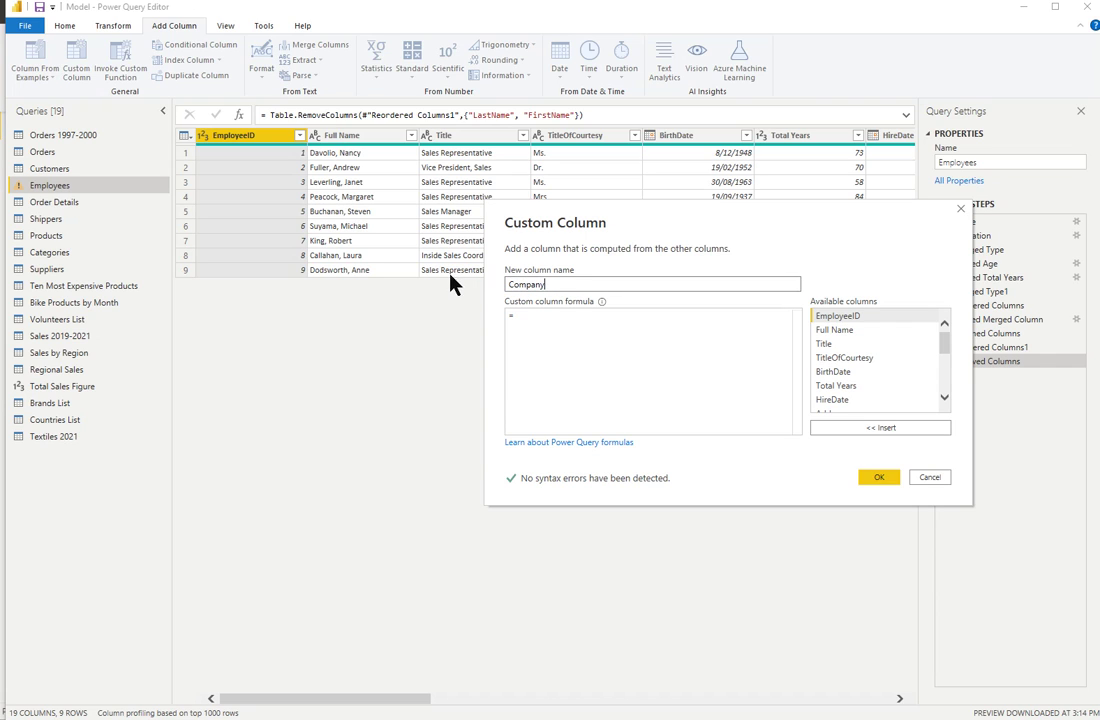
{"action": "left_click", "coordinate": [526, 317]}
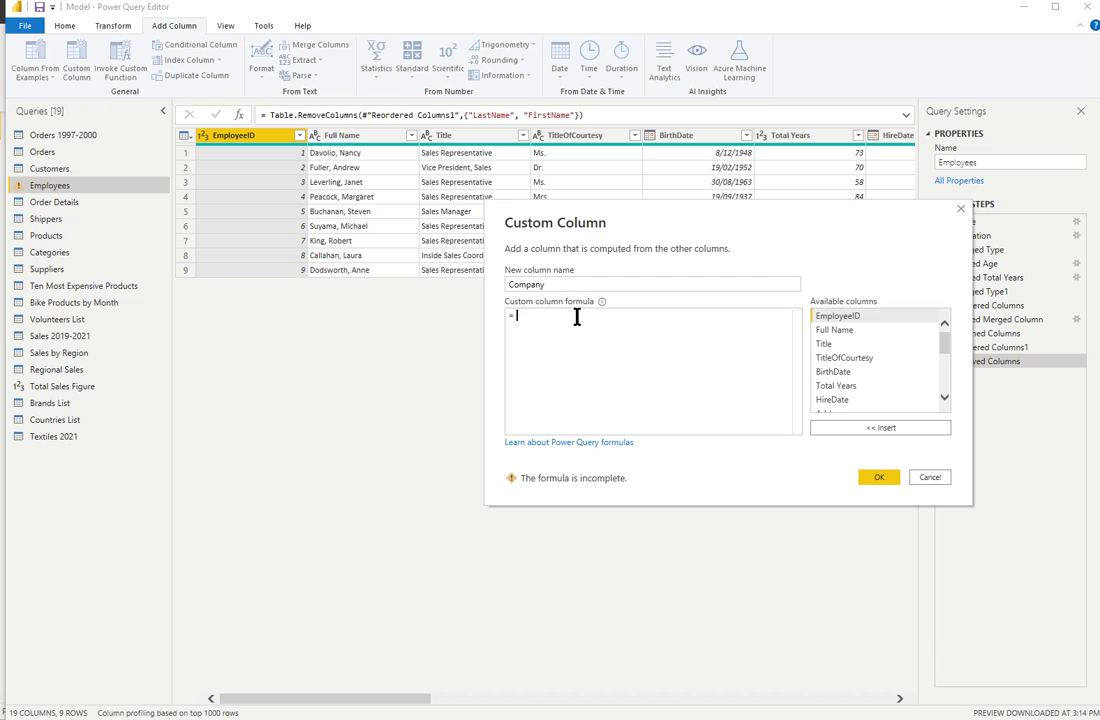
{"action": "type", "text": "\""}
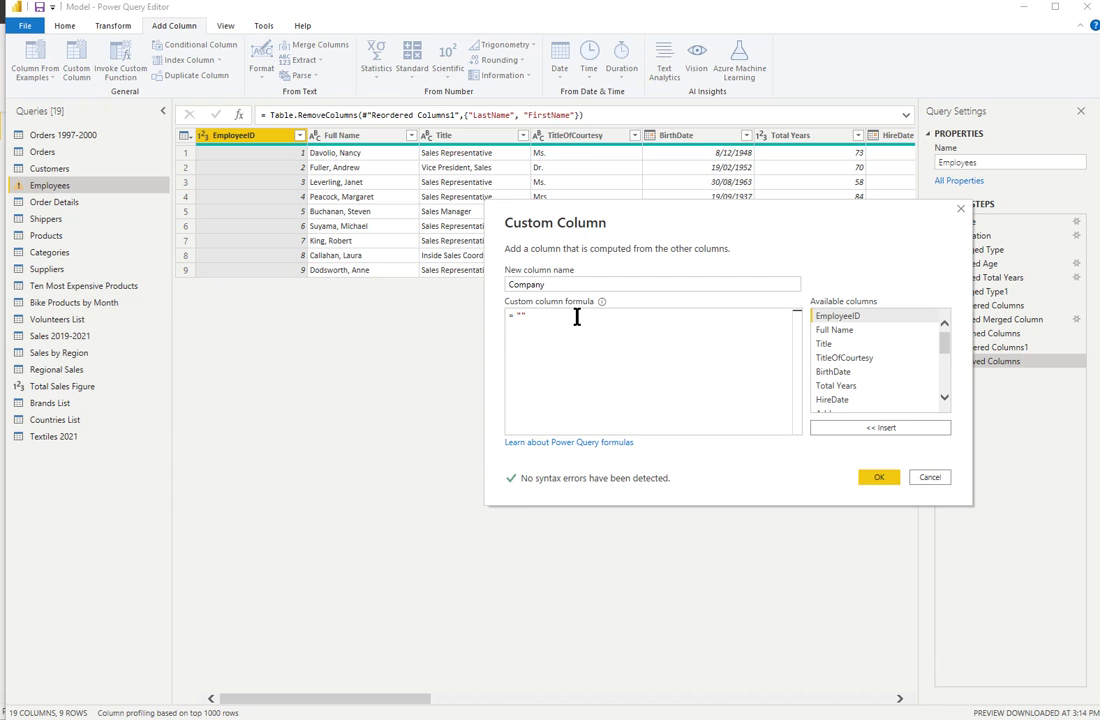
{"action": "type", "text": "Northwind"}
{"action": "left_click", "coordinate": [880, 478]}
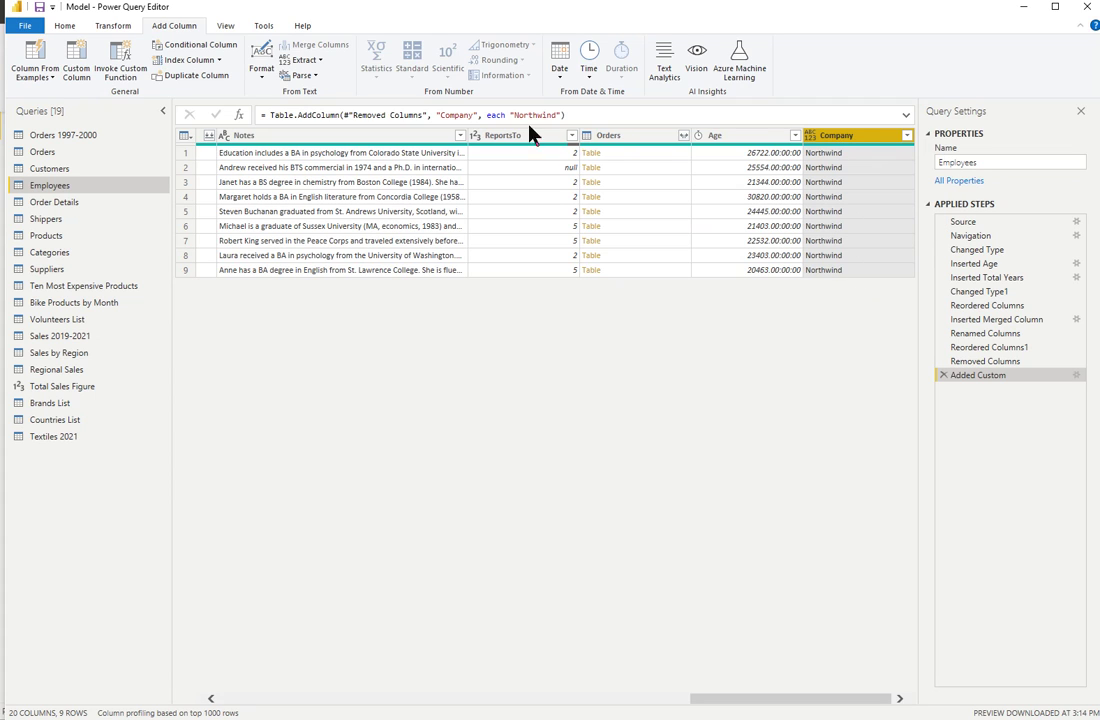
Move the Company column between the Title and TitleOfCourtesy columns.
{"action": "left_click", "coordinate": [114, 27]}
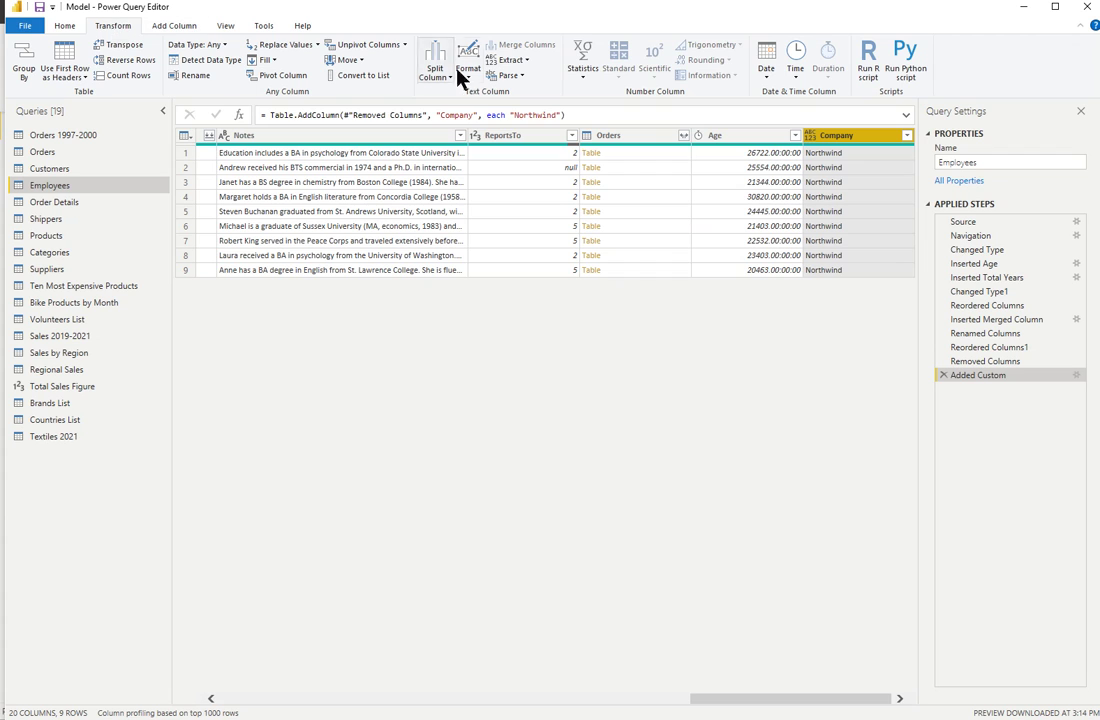
{"action": "left_click", "coordinate": [355, 61]}
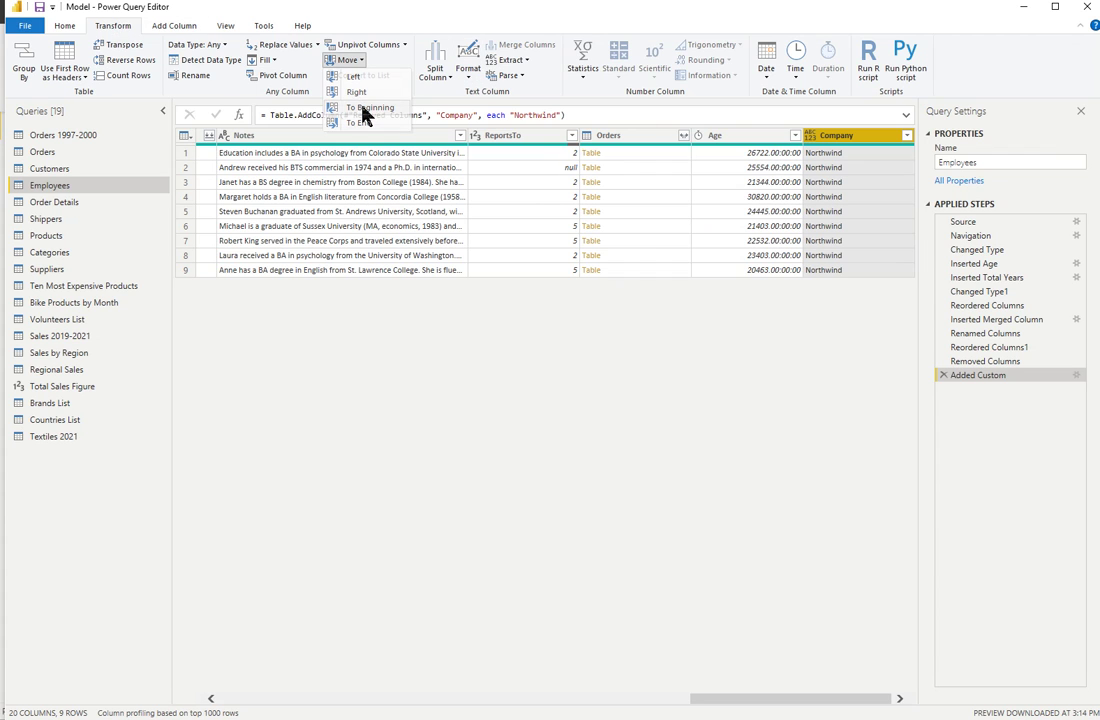
{"action": "left_click", "coordinate": [364, 110]}
{"action": "left_click_drag", "start_coordinate": [275, 147], "coordinate": [612, 228]}
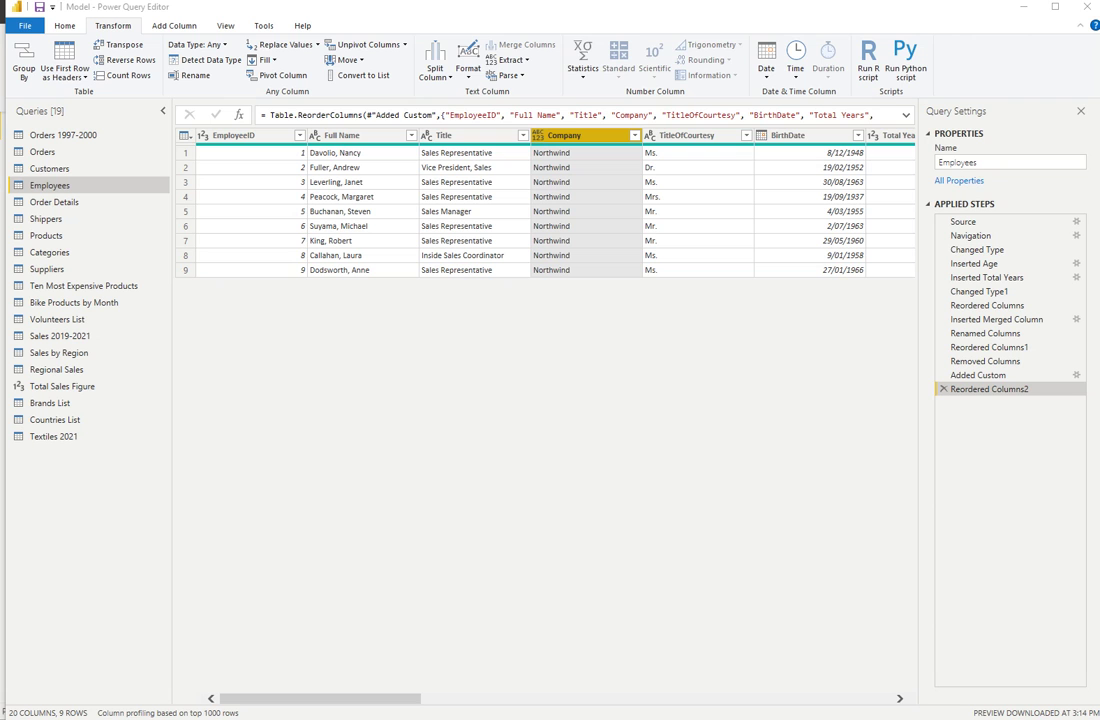
Rename the HomePhone column of the Employees query as Phone.
{"action": "left_click", "coordinate": [899, 698]}
{"action": "left_click", "coordinate": [899, 698]}
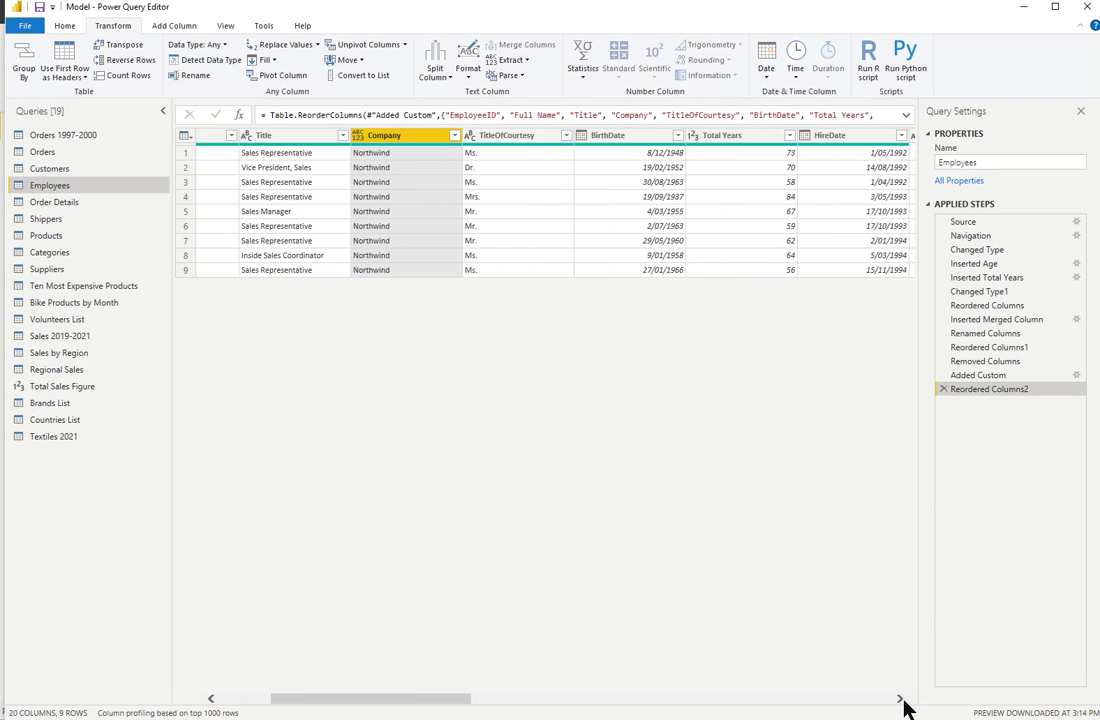
{"action": "left_click", "coordinate": [899, 698]}
{"action": "left_click", "coordinate": [899, 698]}
{"action": "left_click", "coordinate": [899, 698]}
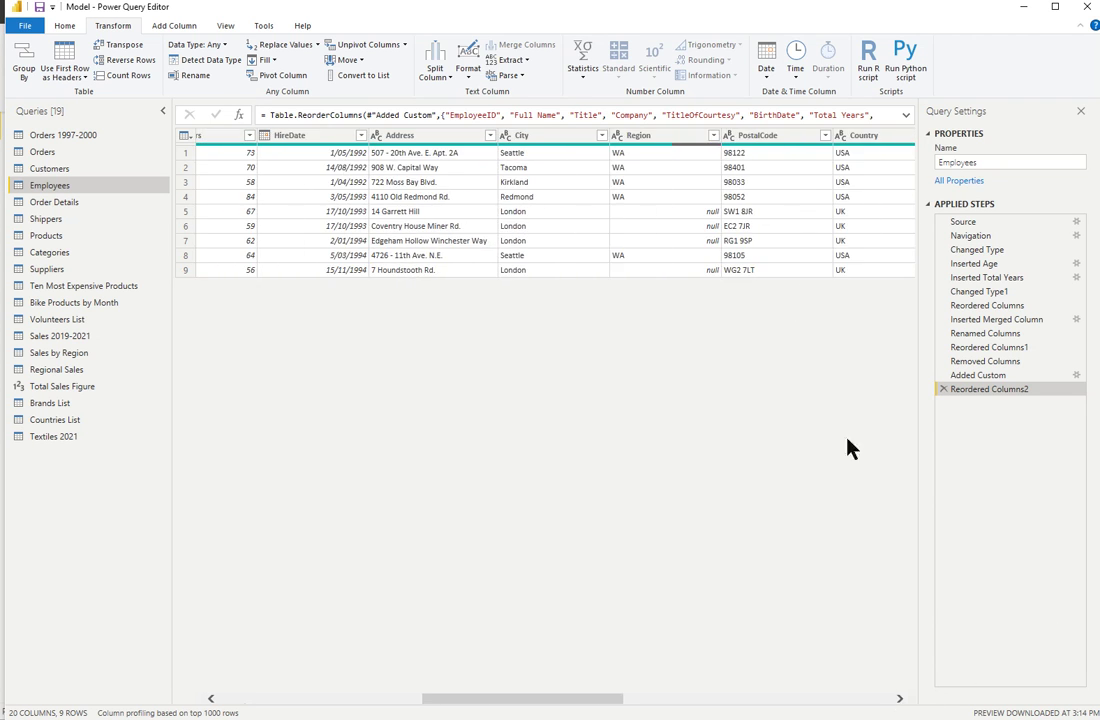
{"action": "left_click", "coordinate": [899, 698]}
{"action": "left_click", "coordinate": [899, 698]}
{"action": "left_click", "coordinate": [899, 698]}
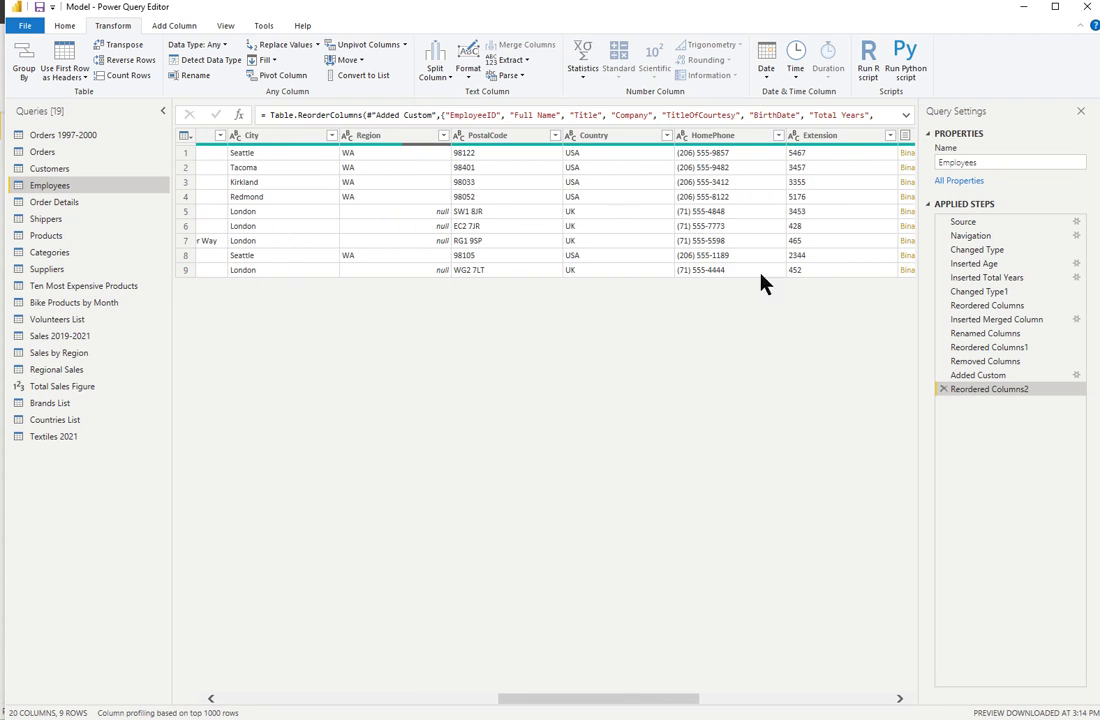
{"action": "left_click", "coordinate": [712, 136]}
{"action": "key", "text": "F2"}
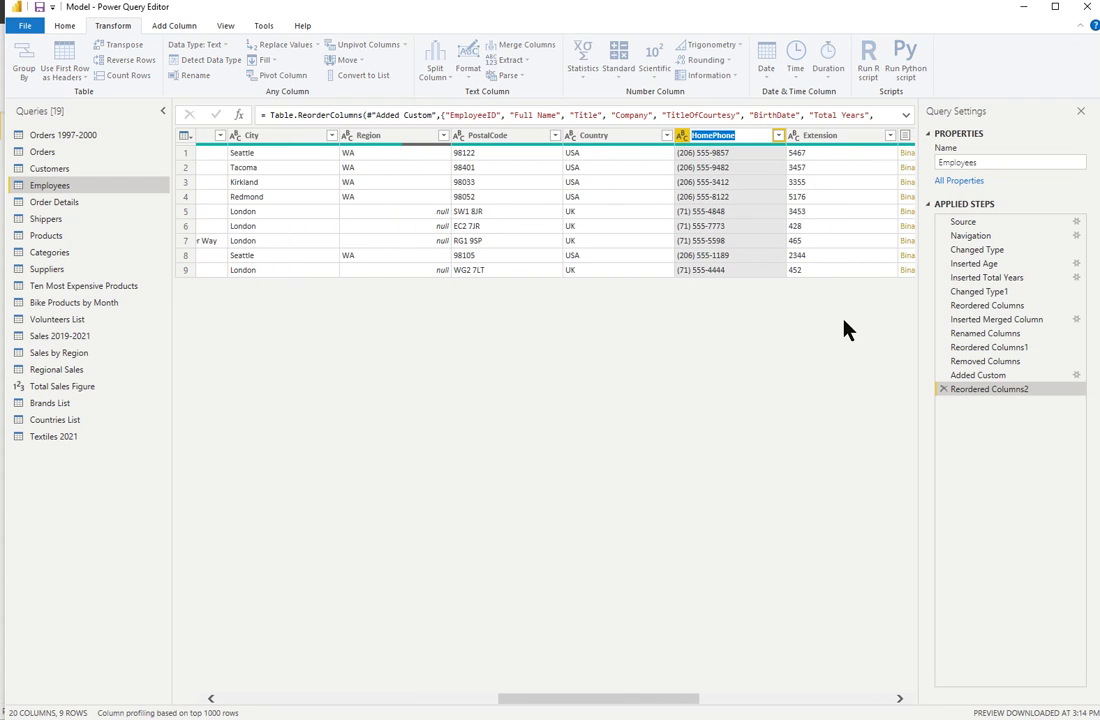
{"action": "type", "text": "Phone"}
{"action": "key", "text": "Return"}
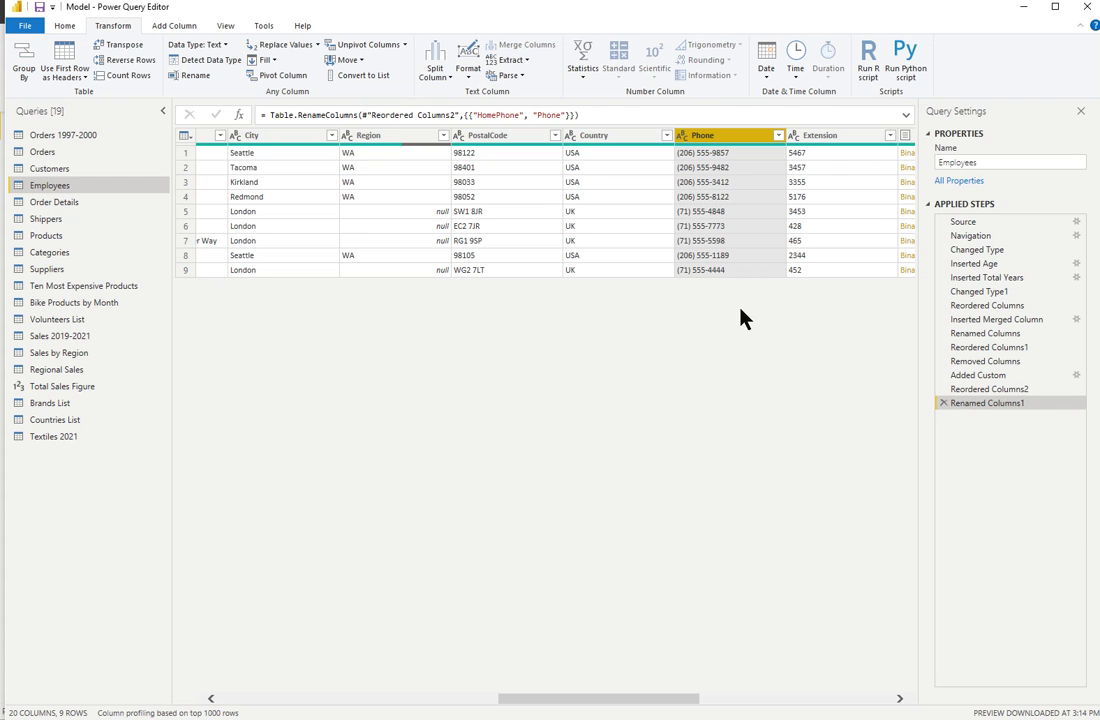
In the Orders 1997-2000 query, add a custom column named UNIT PRICE with the formula [NET]/[UNITS].
{"action": "left_click", "coordinate": [88, 135]}
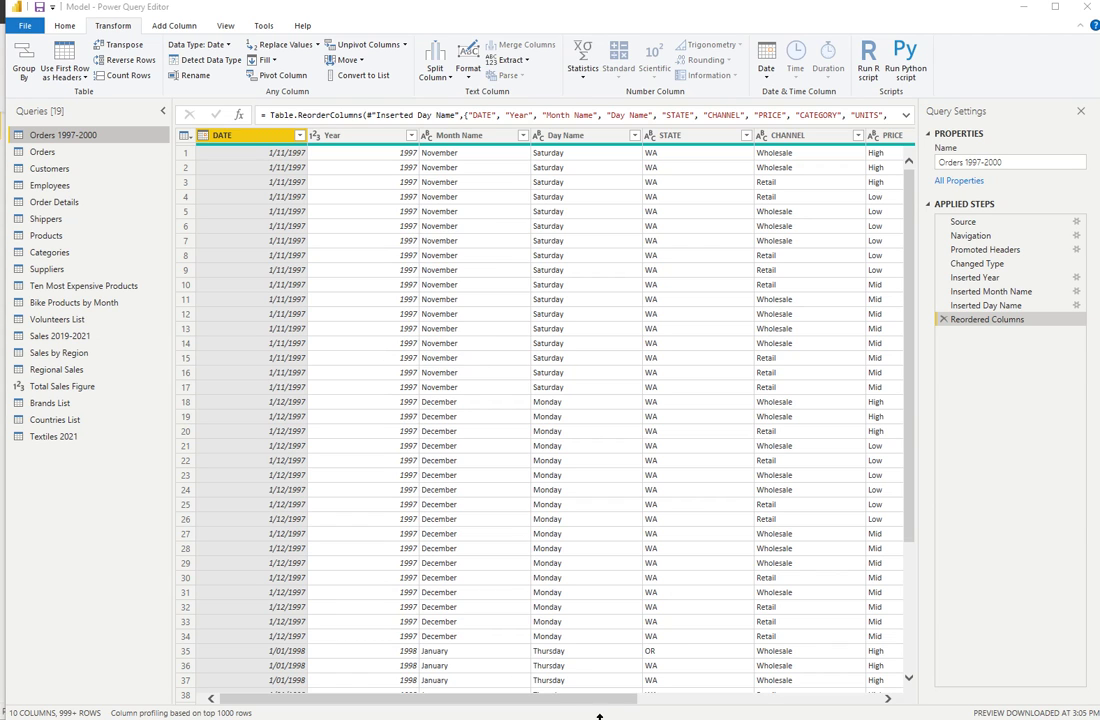
{"action": "left_click_drag", "start_coordinate": [606, 699], "coordinate": [891, 705]}
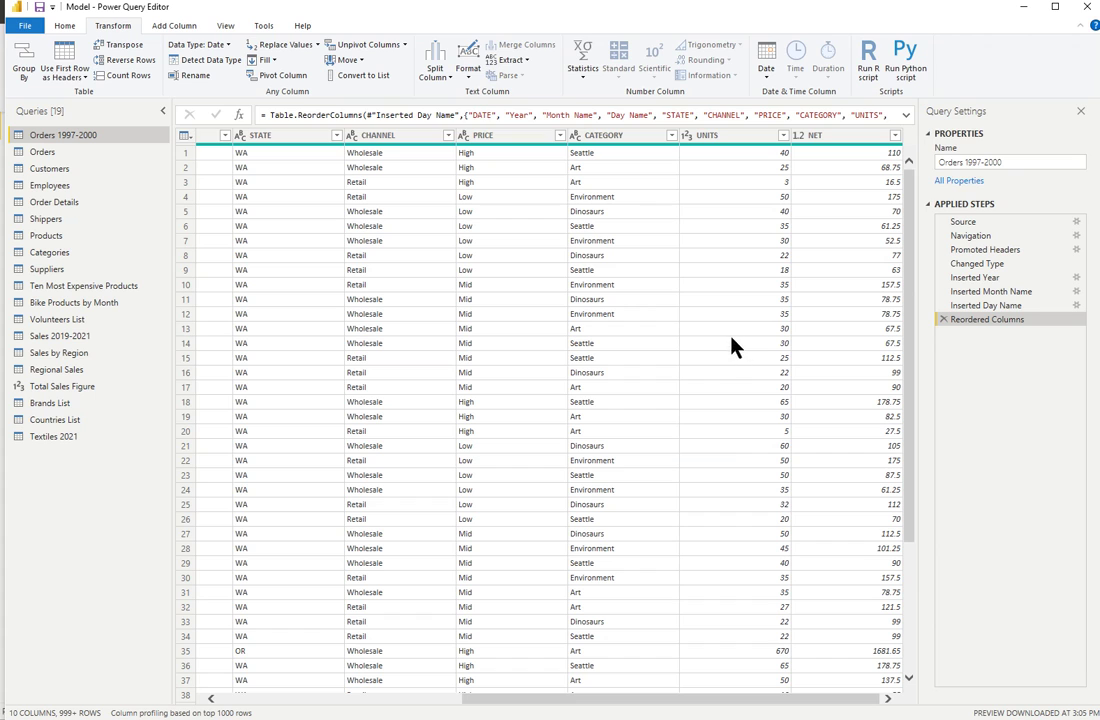
{"action": "left_click", "coordinate": [162, 27]}
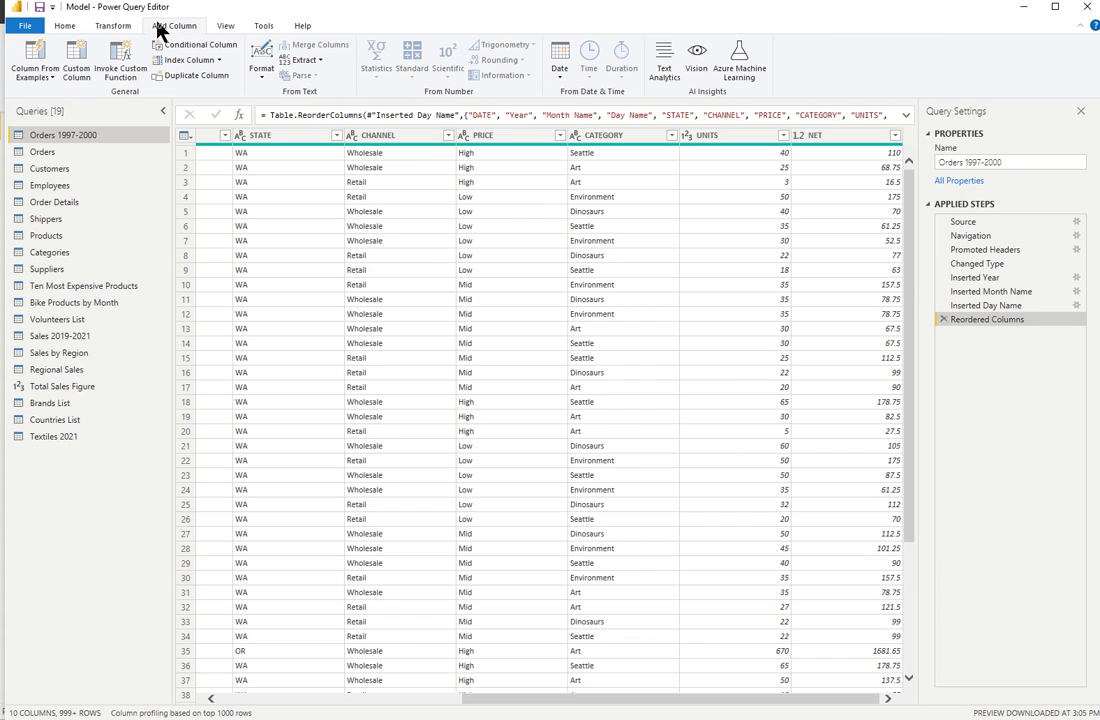
{"action": "left_click", "coordinate": [66, 60]}
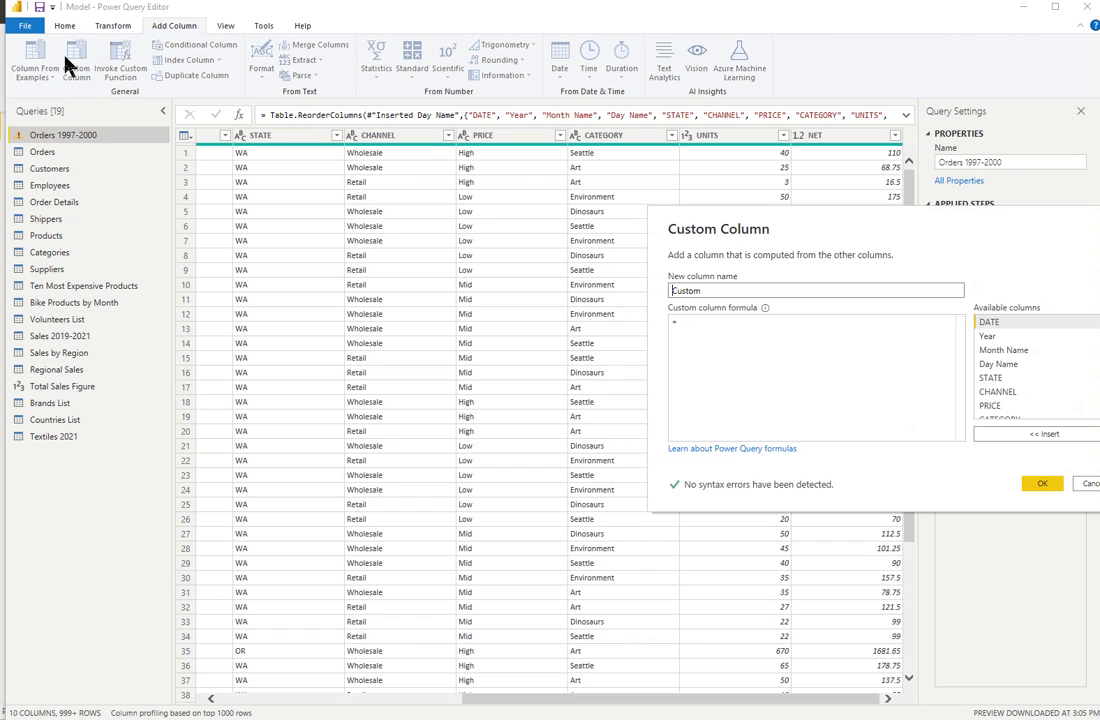
{"action": "left_click_drag", "start_coordinate": [712, 287], "coordinate": [612, 295]}
{"action": "type", "text": "UNIT PRICE"}
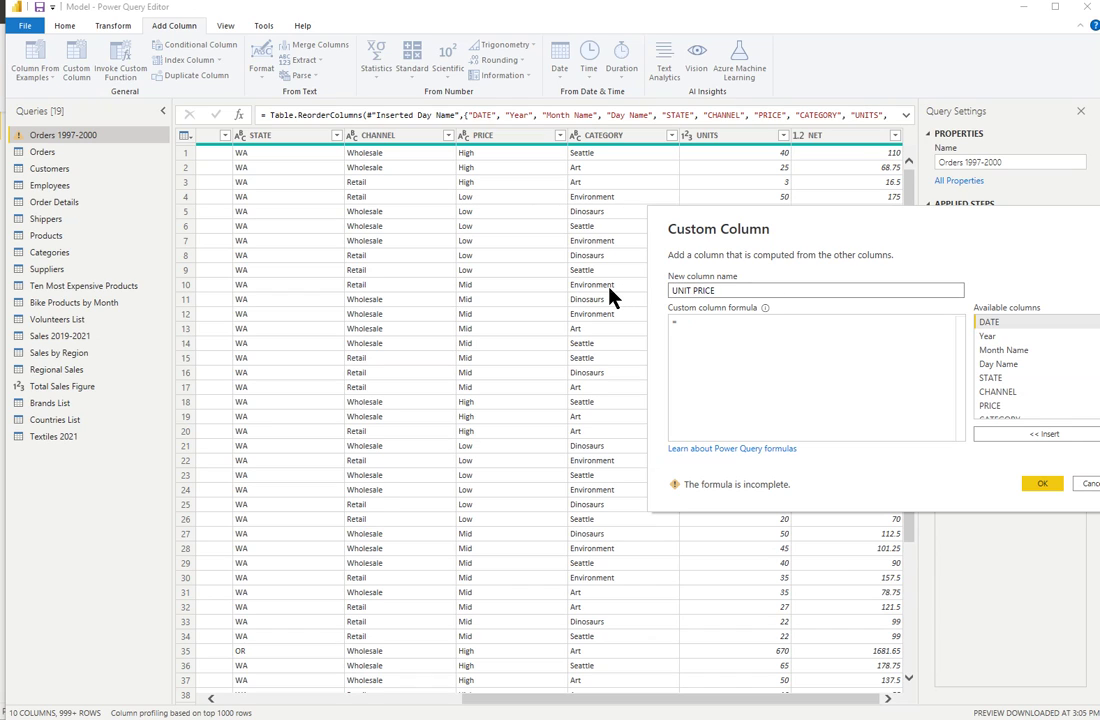
{"action": "left_click", "coordinate": [719, 331]}
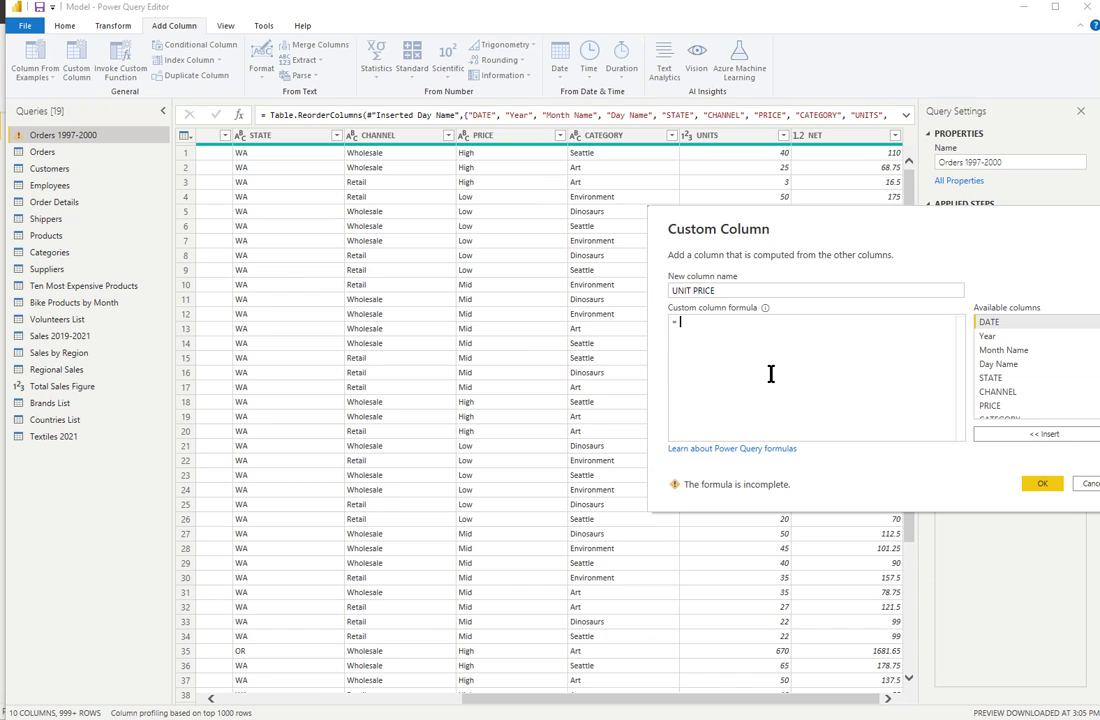
{"action": "type", "text": "NET"}
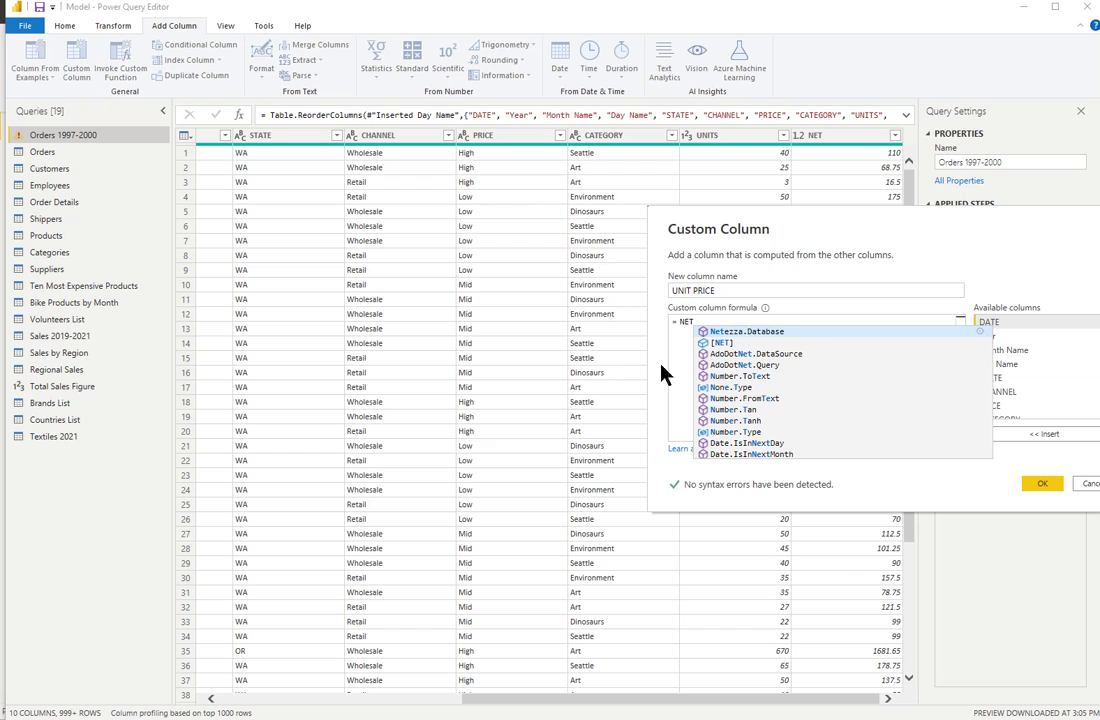
{"action": "left_click", "coordinate": [720, 345]}
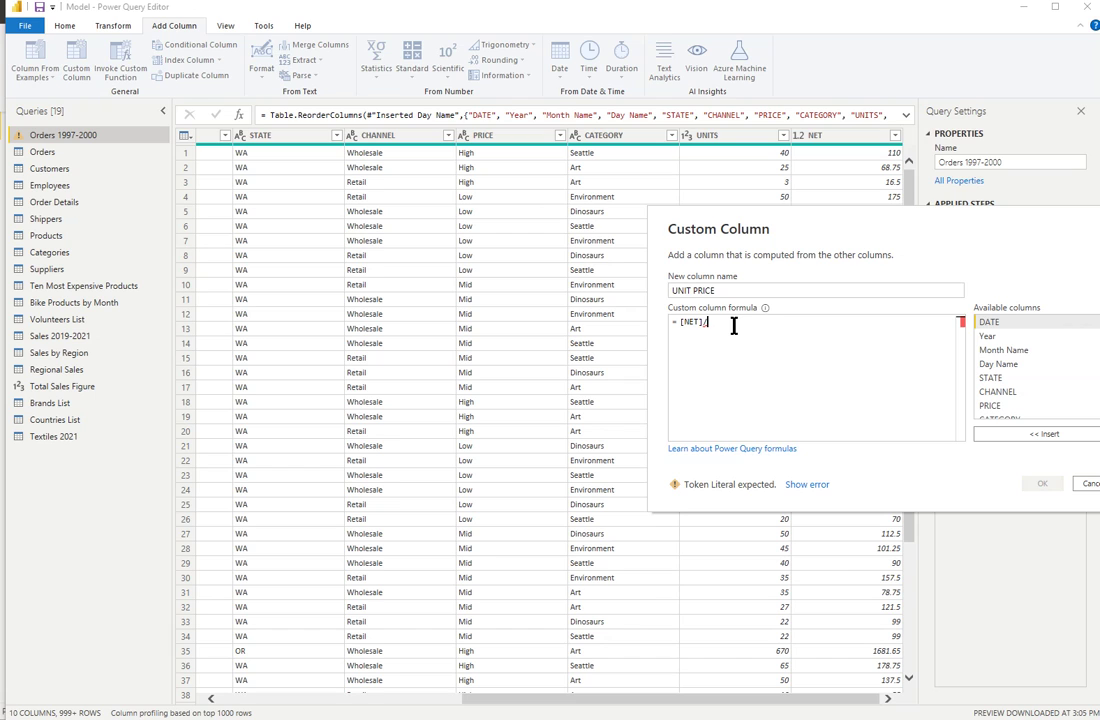
{"action": "type", "text": "/UN"}
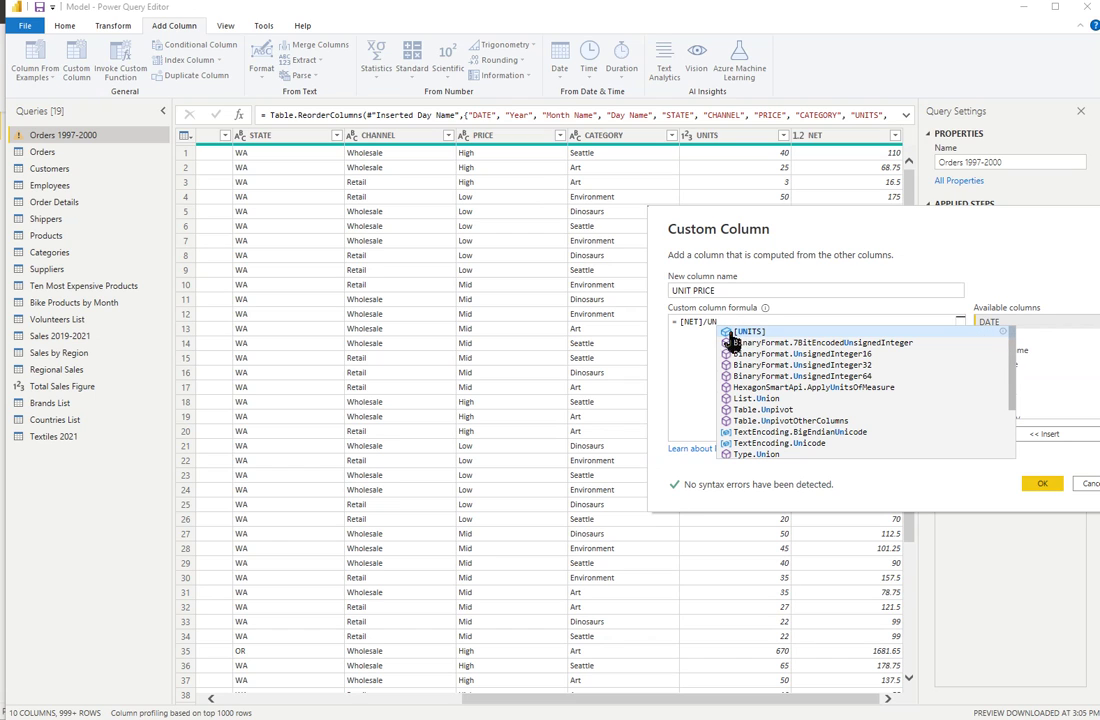
{"action": "left_click", "coordinate": [749, 332]}
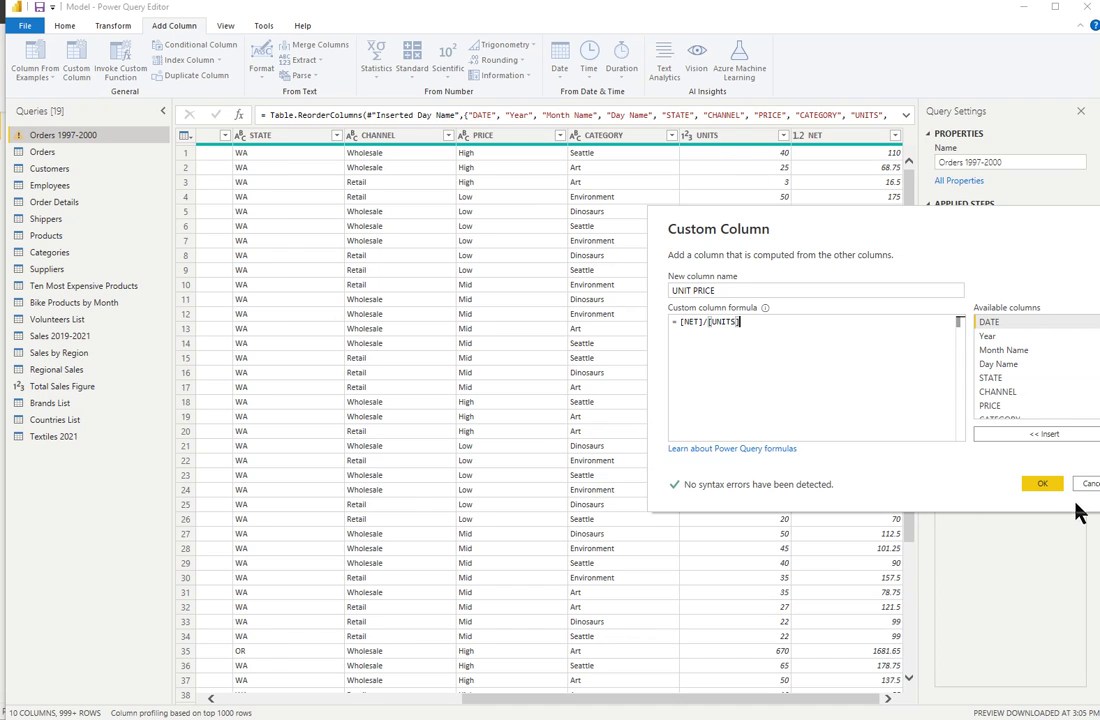
{"action": "left_click", "coordinate": [1043, 484]}
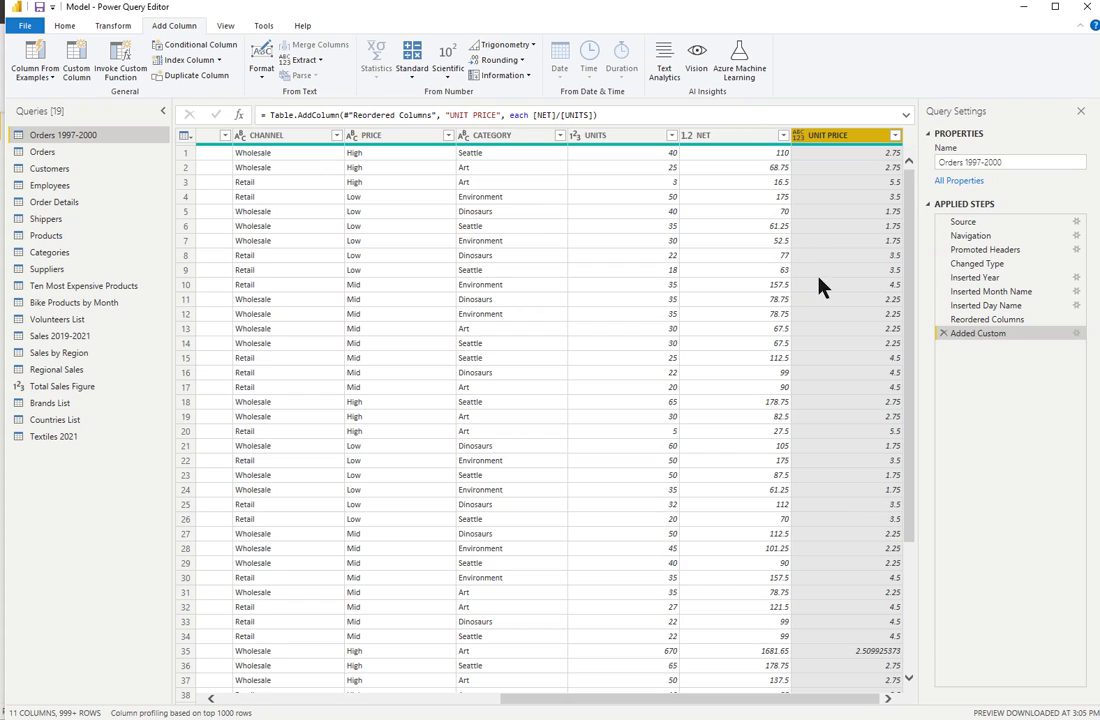
Change the UNIT PRICE column's data type to fixed decimal number (Currency.Type).
{"action": "left_click", "coordinate": [796, 138]}
{"action": "left_click", "coordinate": [838, 168]}
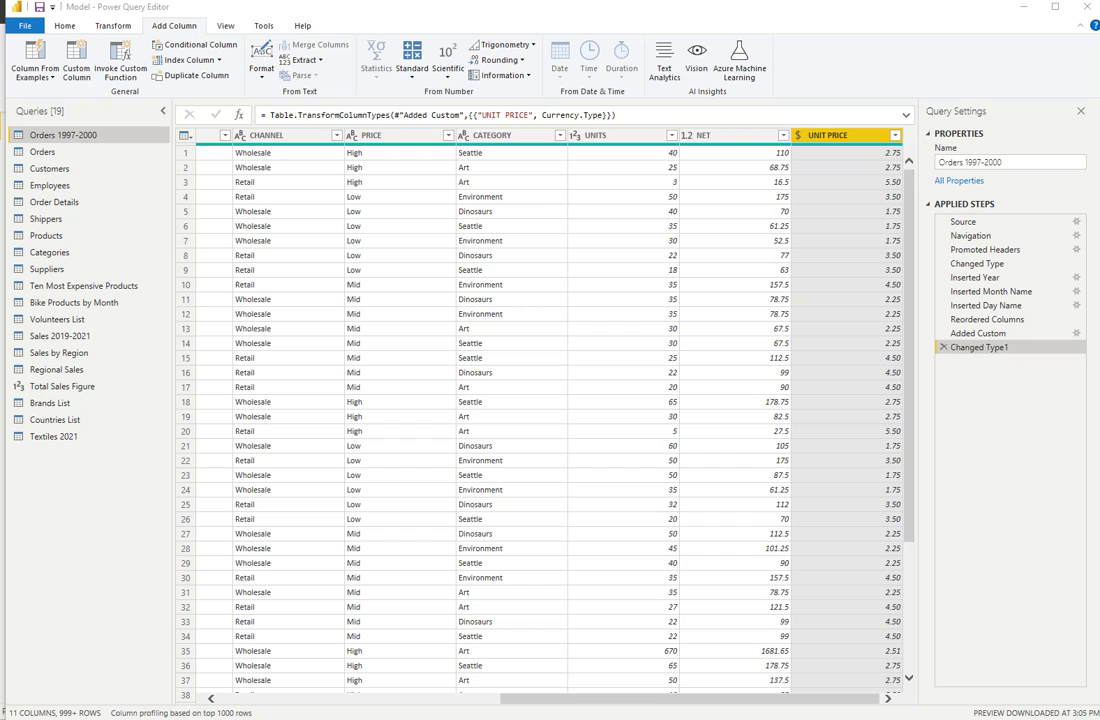
{"action": "left_click", "coordinate": [728, 389]}
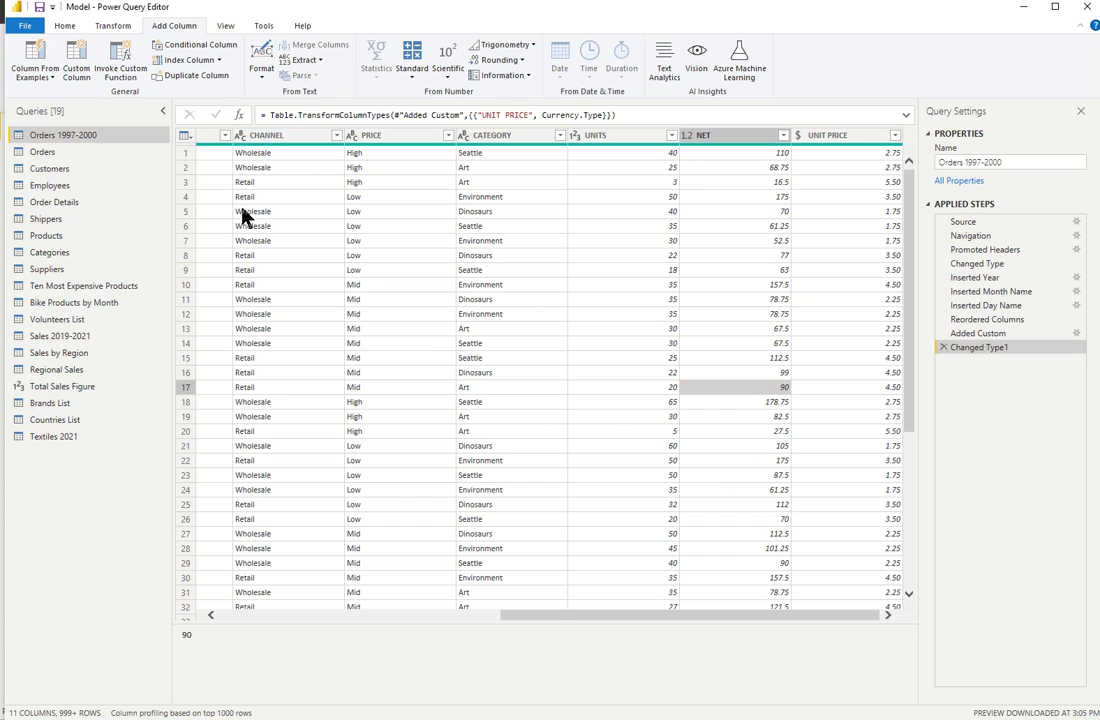
Start a conditional column in the Orders 1997-2000 query and name it Discount.
{"action": "left_click", "coordinate": [219, 47]}
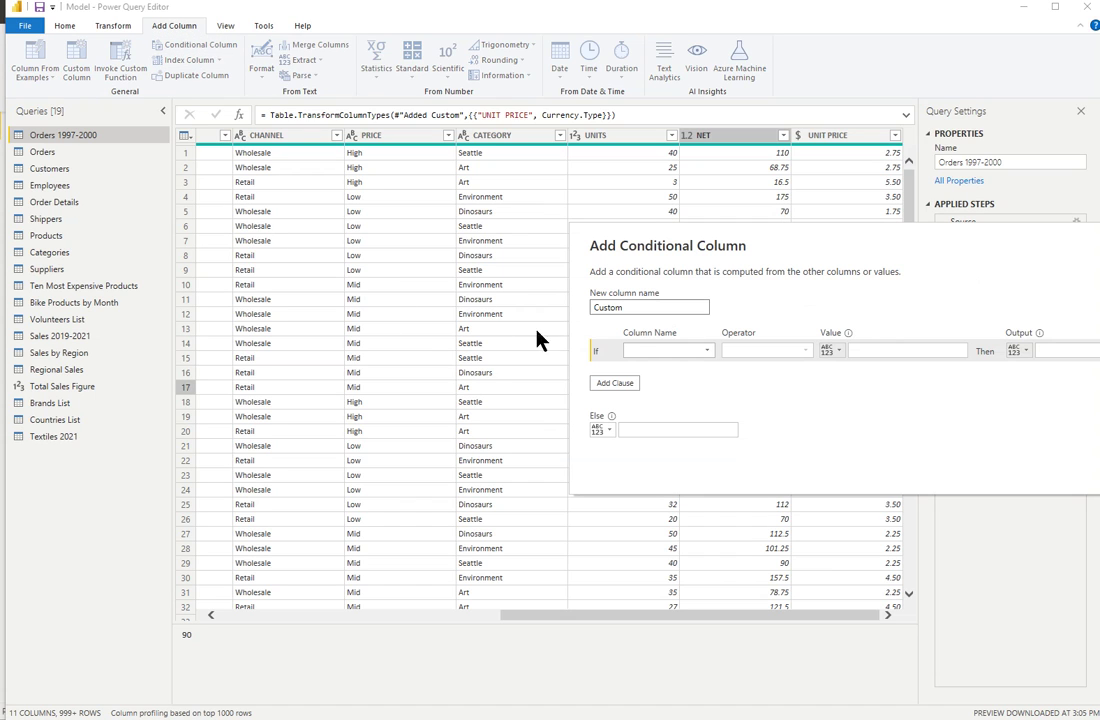
{"action": "left_click_drag", "start_coordinate": [913, 248], "coordinate": [725, 250]}
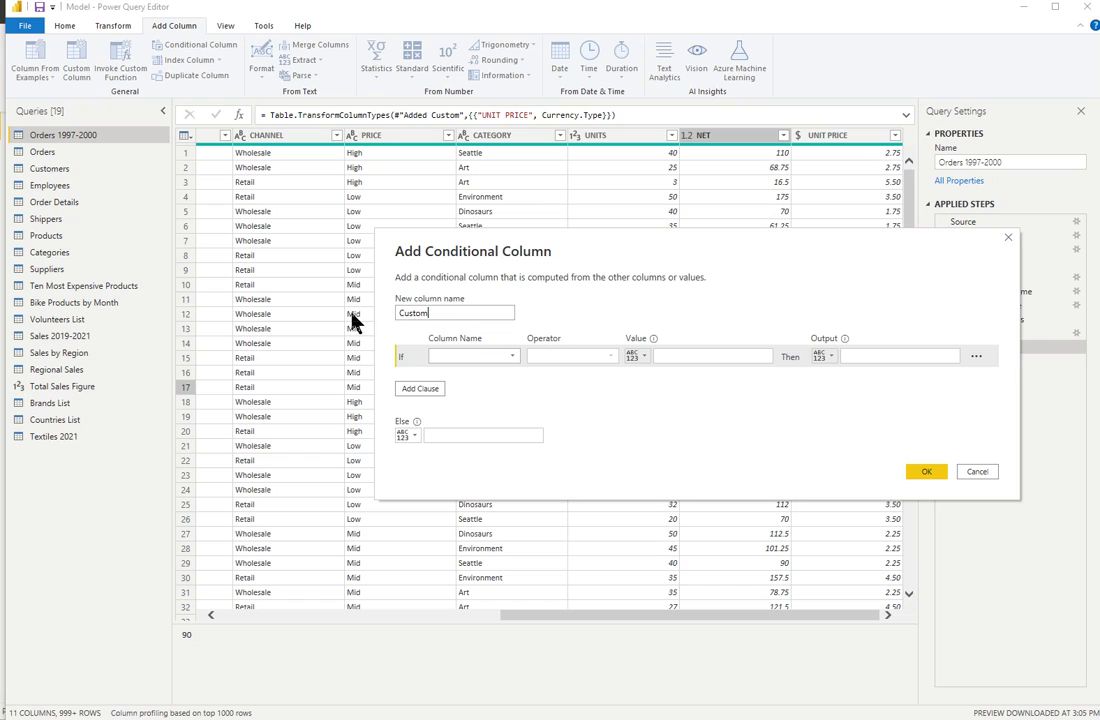
{"action": "type", "text": "dISCOUNT"}
{"action": "key", "text": "ctrl+a"}
{"action": "type", "text": "Discount"}
Set the Discount column's condition to NET is greater than or equal to 1000.
{"action": "left_click", "coordinate": [513, 357]}
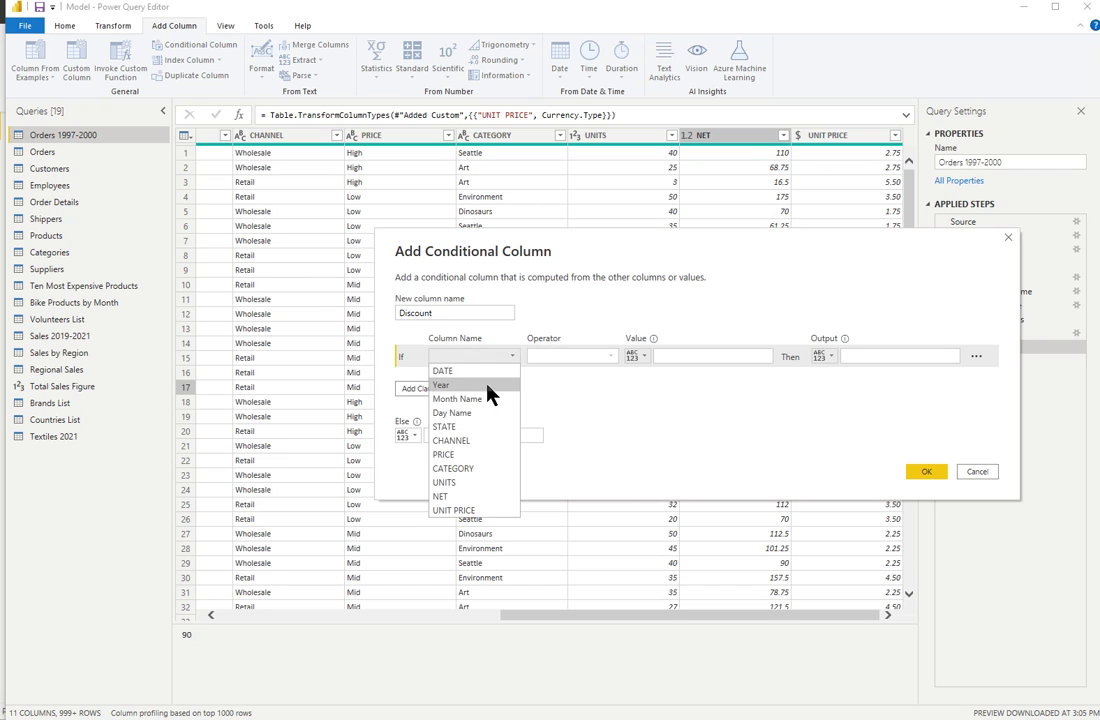
{"action": "left_click", "coordinate": [460, 497]}
{"action": "left_click", "coordinate": [611, 359]}
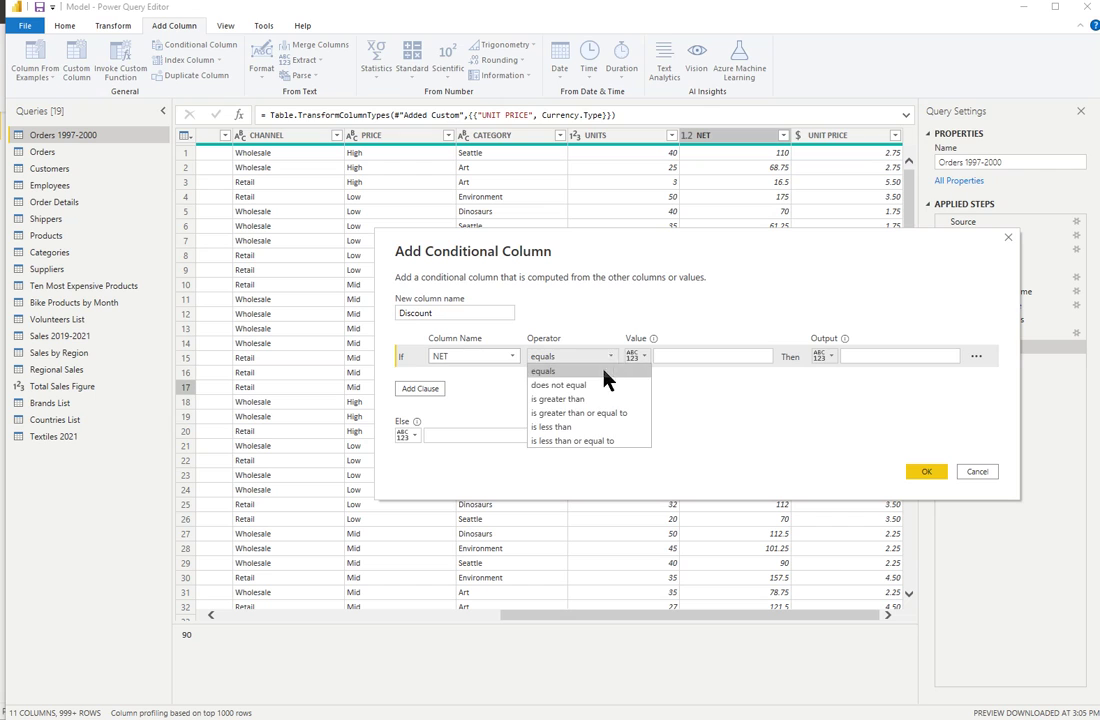
{"action": "left_click", "coordinate": [597, 425]}
{"action": "left_click", "coordinate": [678, 356]}
{"action": "type", "text": "10"}
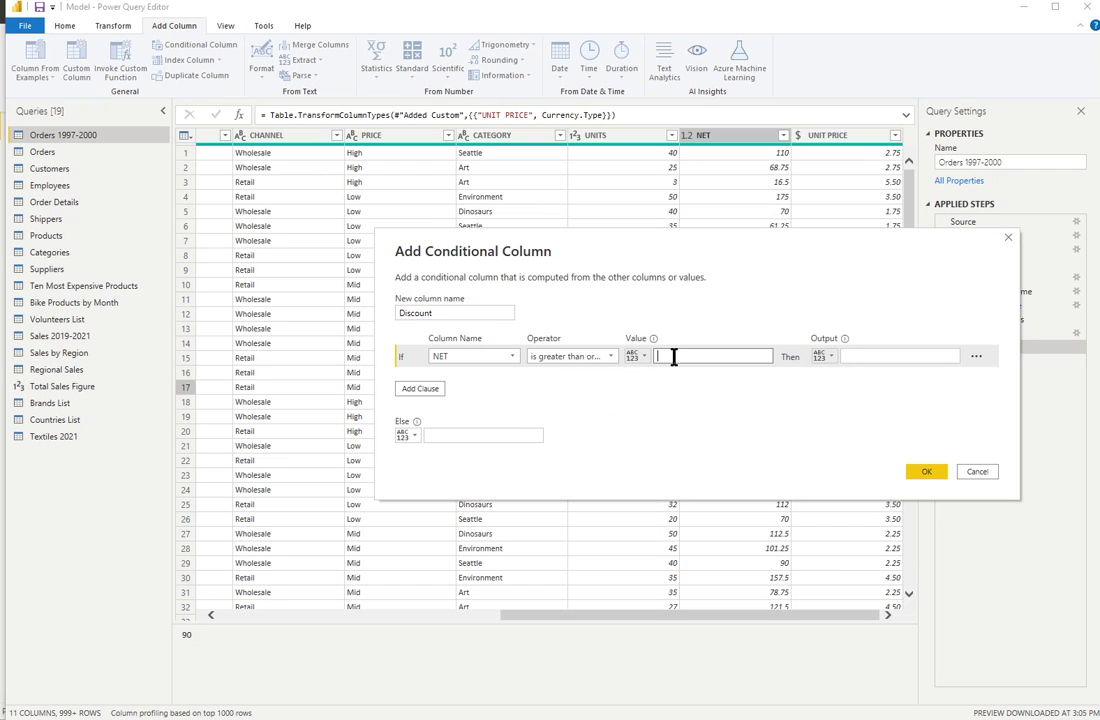
{"action": "type", "text": "00"}
Make the Discount column output 10% when the condition is met and 0% otherwise, and change its data type to percentage.
{"action": "left_click", "coordinate": [862, 356]}
{"action": "type", "text": "10%"}
{"action": "left_click", "coordinate": [494, 433]}
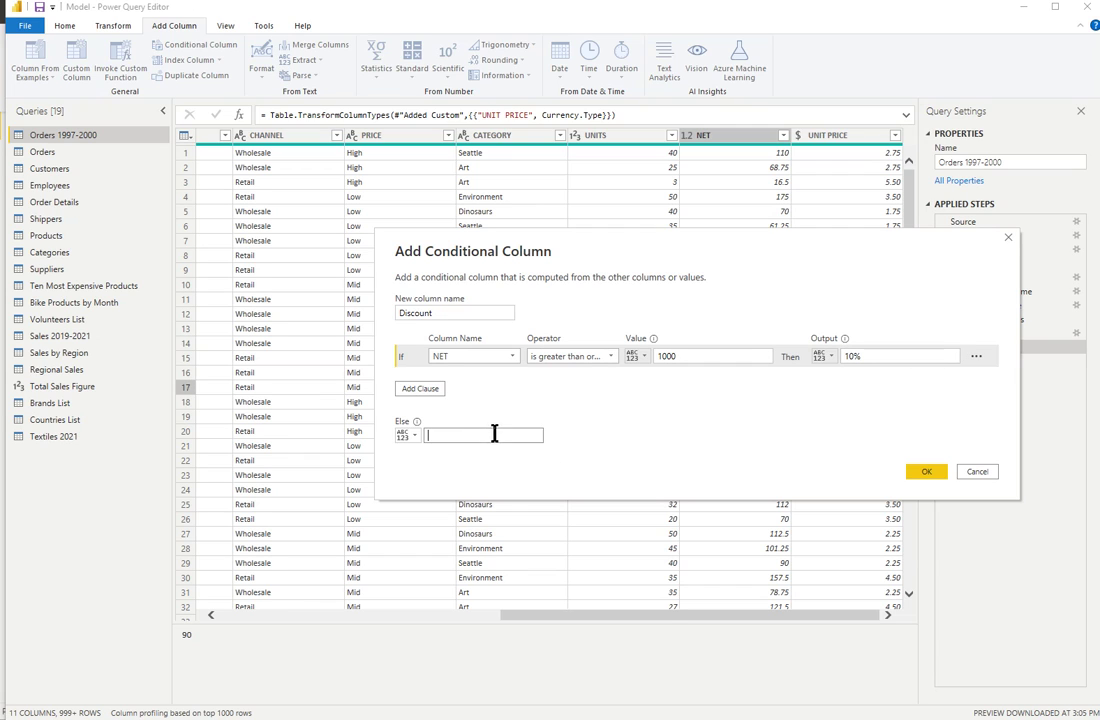
{"action": "type", "text": "0%"}
{"action": "left_click", "coordinate": [937, 474]}
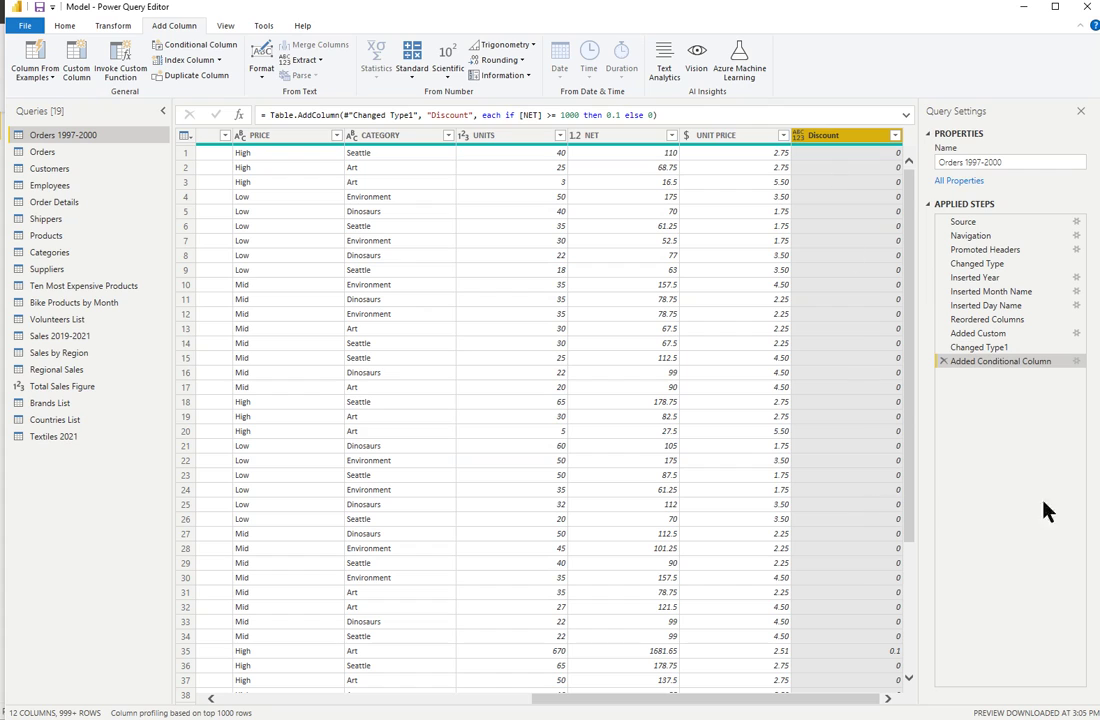
{"action": "left_click", "coordinate": [800, 145]}
{"action": "left_click", "coordinate": [828, 206]}
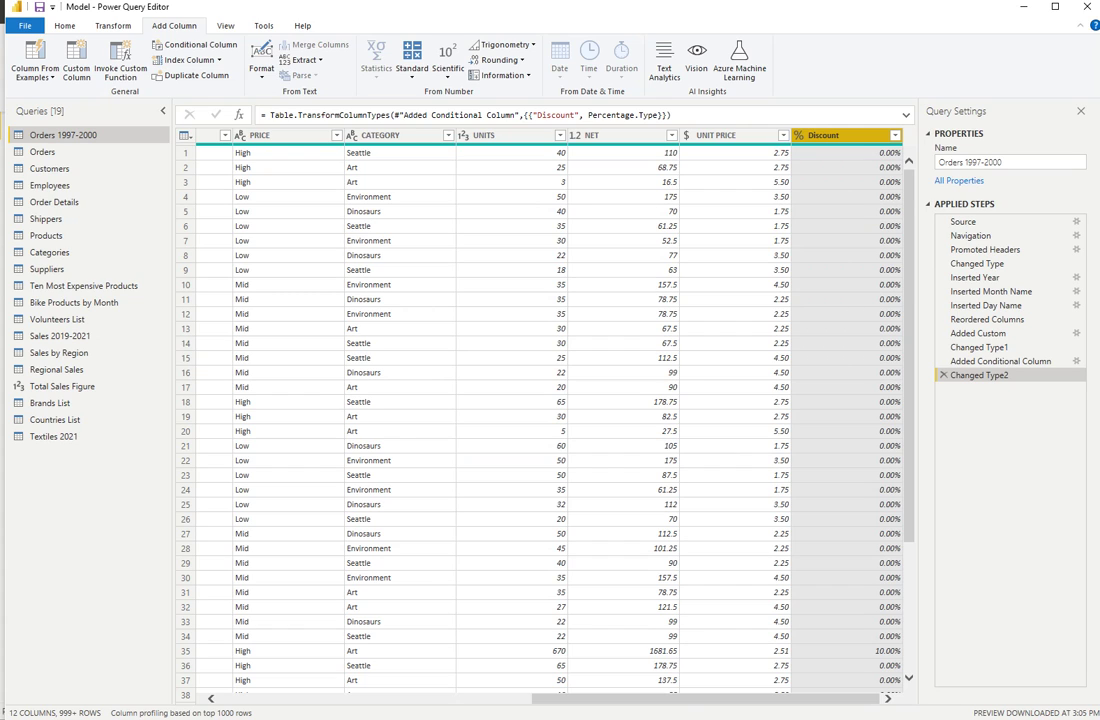
Start a new custom column in the Orders 1997-2000 query and name it GROSS.
{"action": "left_click", "coordinate": [77, 57]}
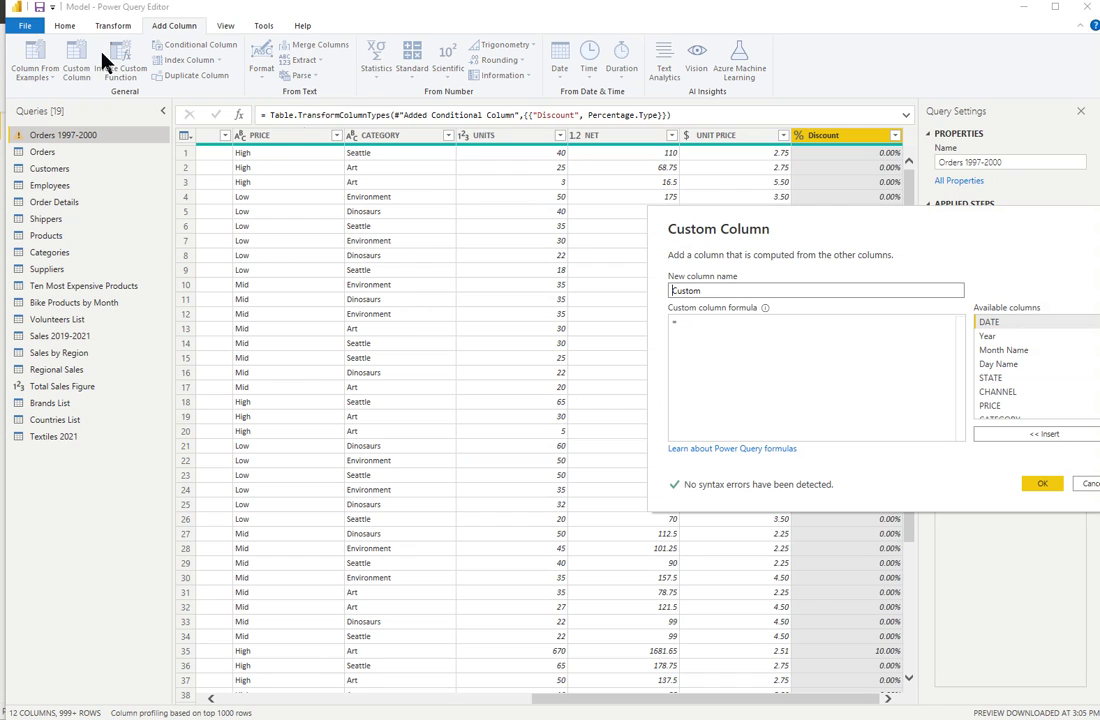
{"action": "left_click_drag", "start_coordinate": [862, 234], "coordinate": [644, 226]}
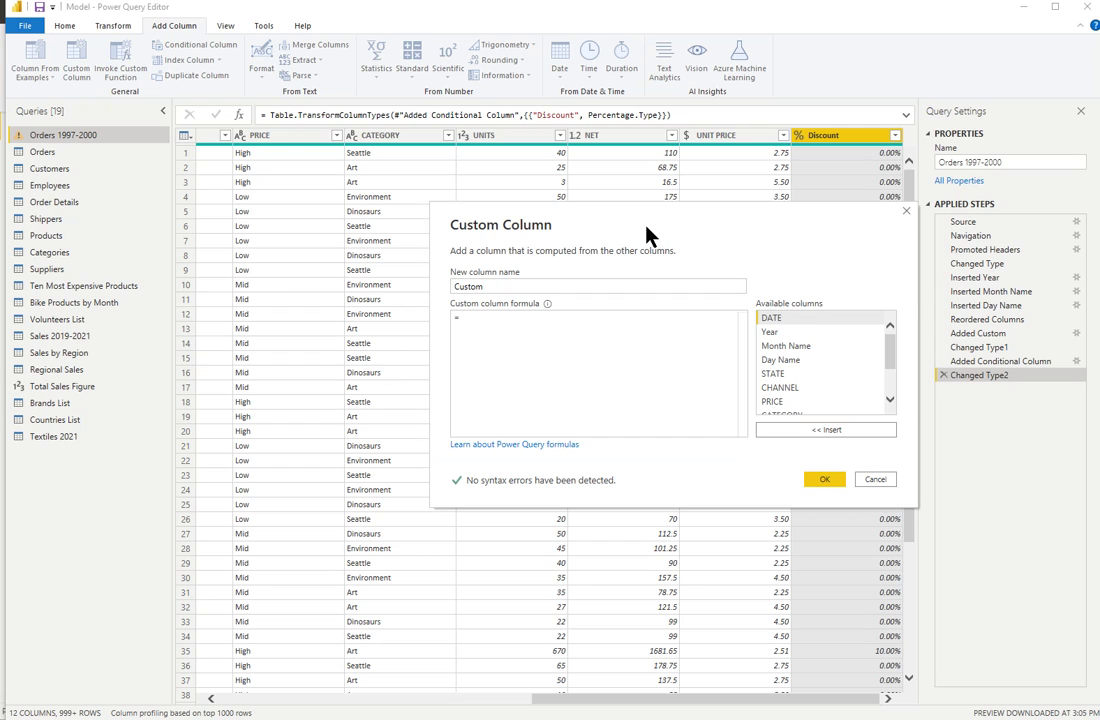
{"action": "left_click_drag", "start_coordinate": [491, 285], "coordinate": [356, 290]}
{"action": "type", "text": "G"}
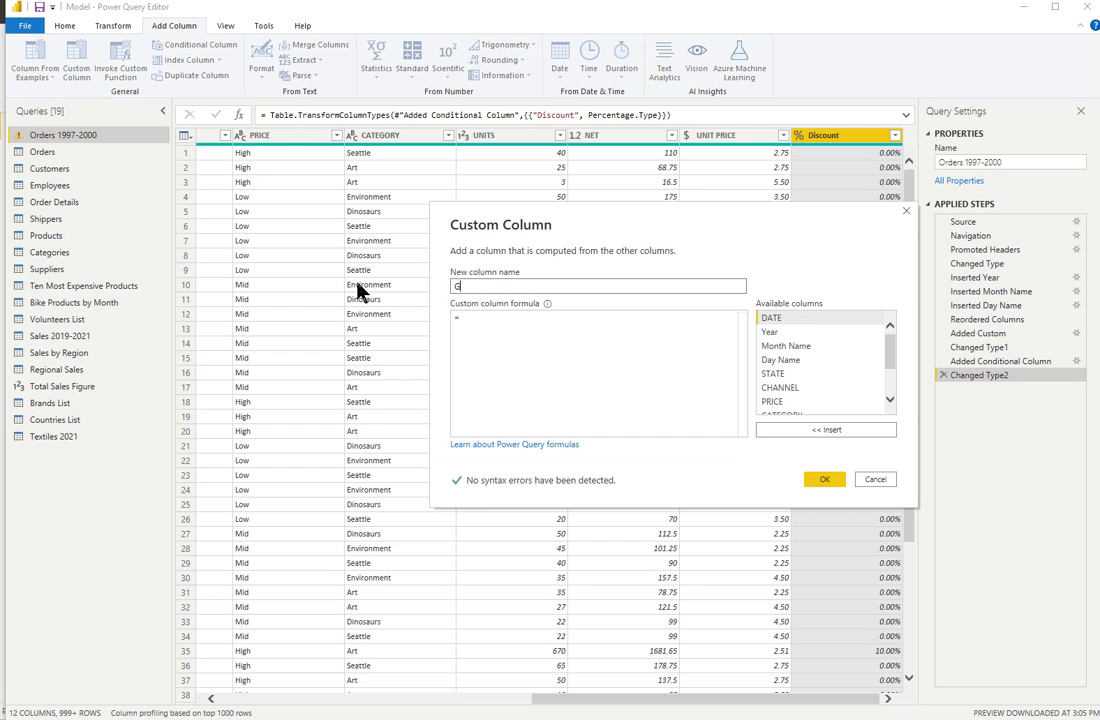
{"action": "type", "text": "ROSS"}
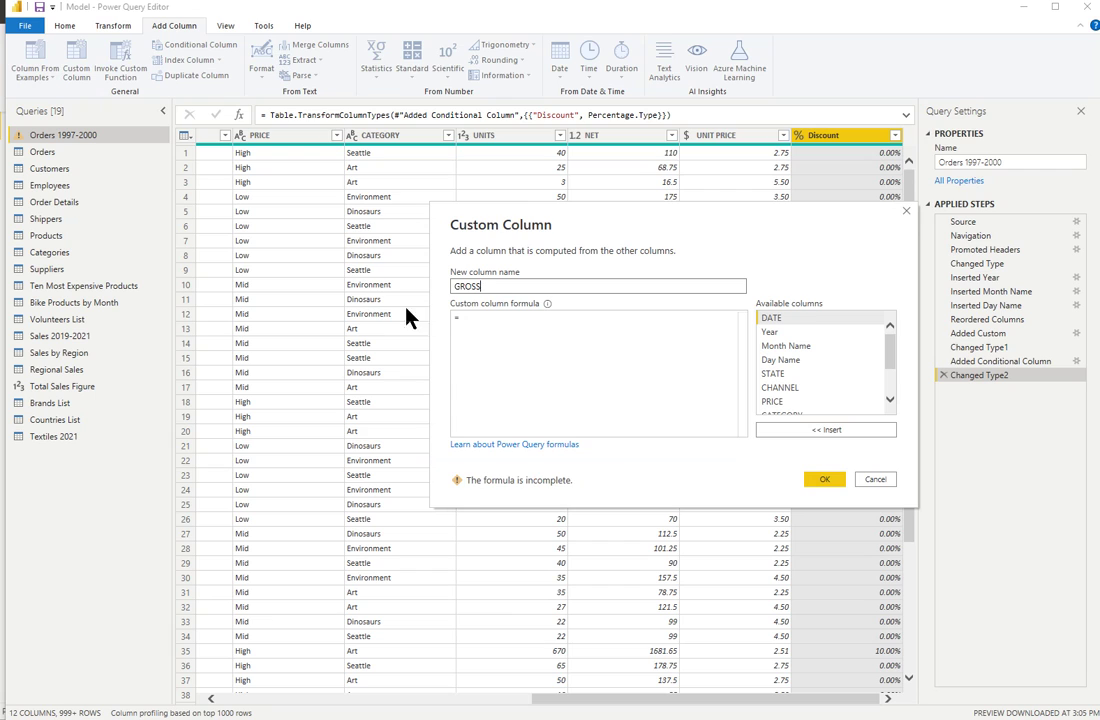
Define the GROSS column with the formula [NET]*(1+[Discount]) and add it to the query.
{"action": "left_click", "coordinate": [476, 320]}
{"action": "type", "text": "r"}
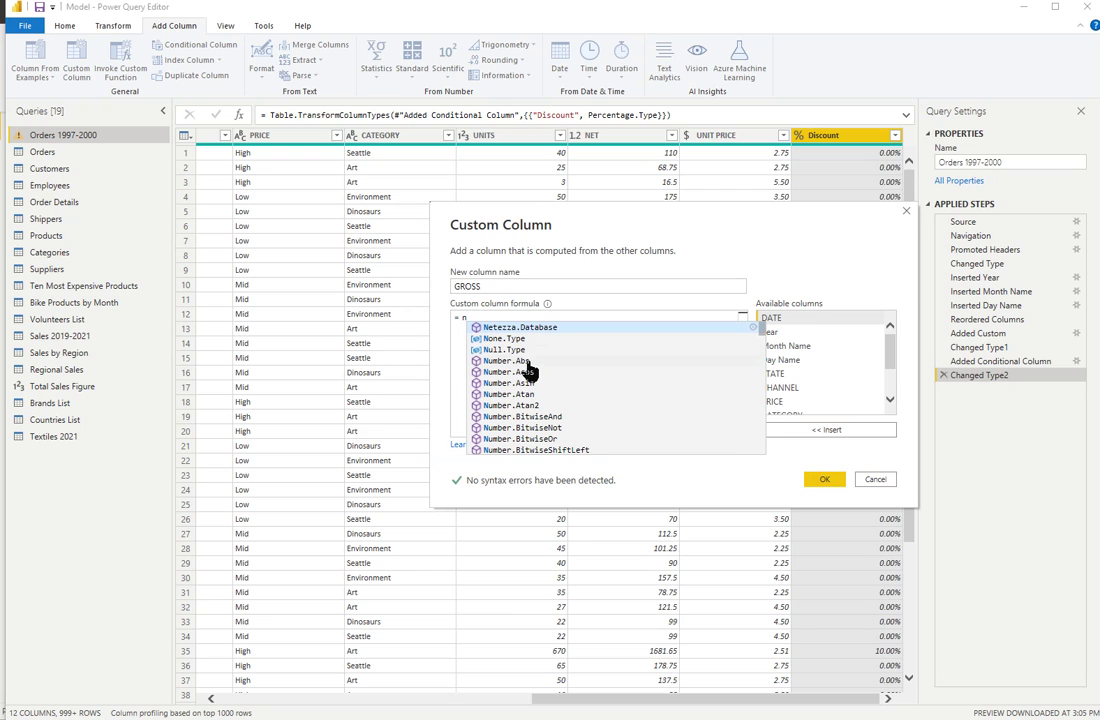
{"action": "type", "text": "e"}
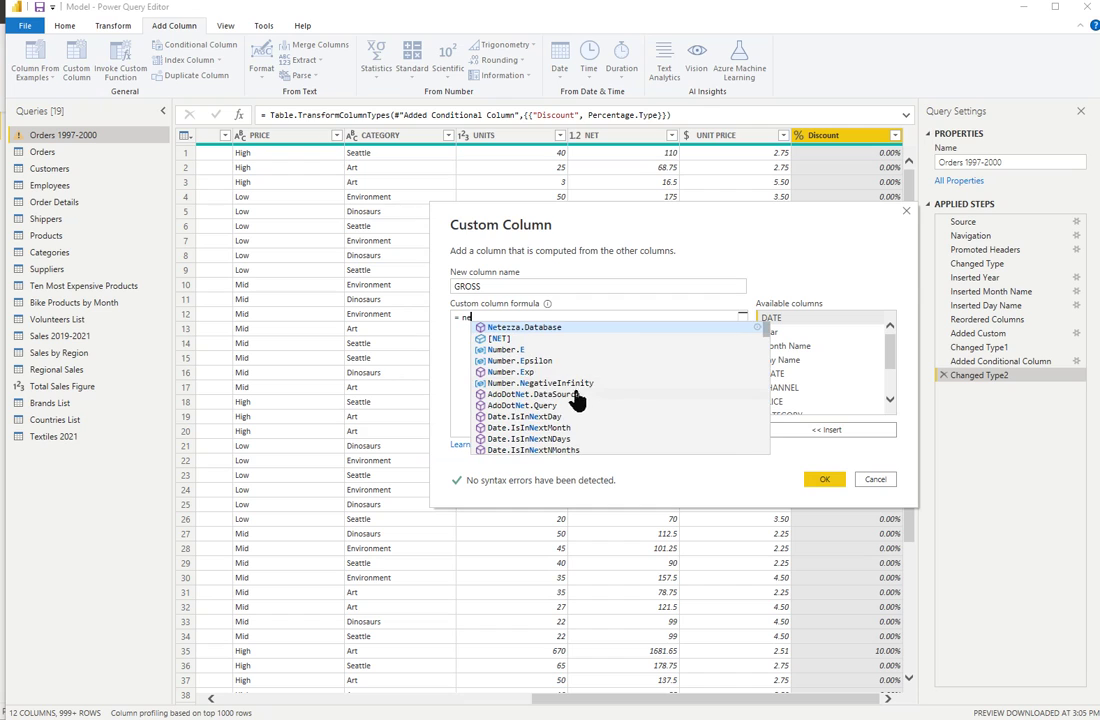
{"action": "left_click", "coordinate": [493, 340]}
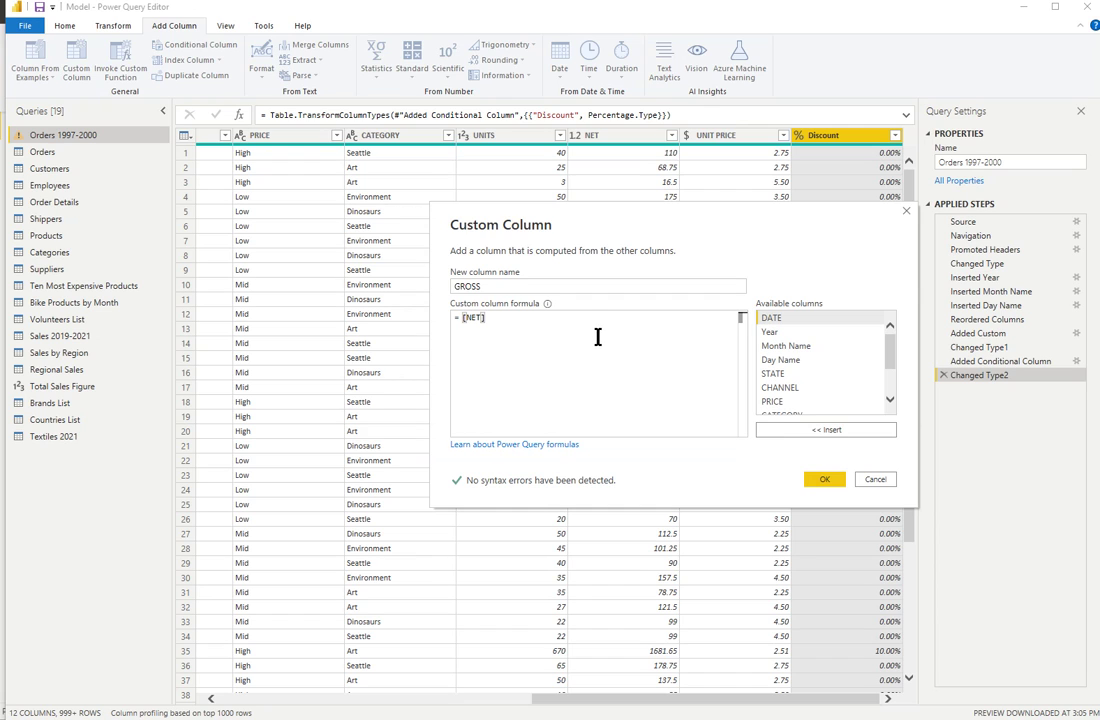
{"action": "type", "text": "8("}
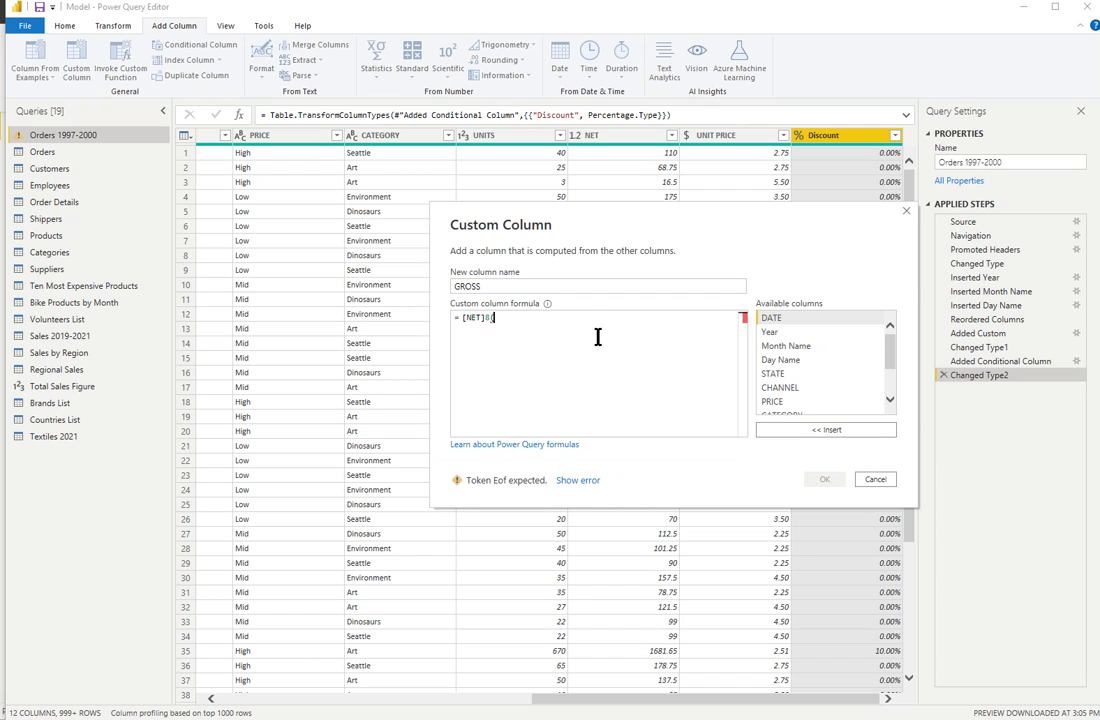
{"action": "type", "text": "1+"}
{"action": "key", "text": "BackSpace"}
{"action": "key", "text": "BackSpace"}
{"action": "key", "text": "BackSpace"}
{"action": "key", "text": "BackSpace"}
{"action": "type", "text": "*(1+d"}
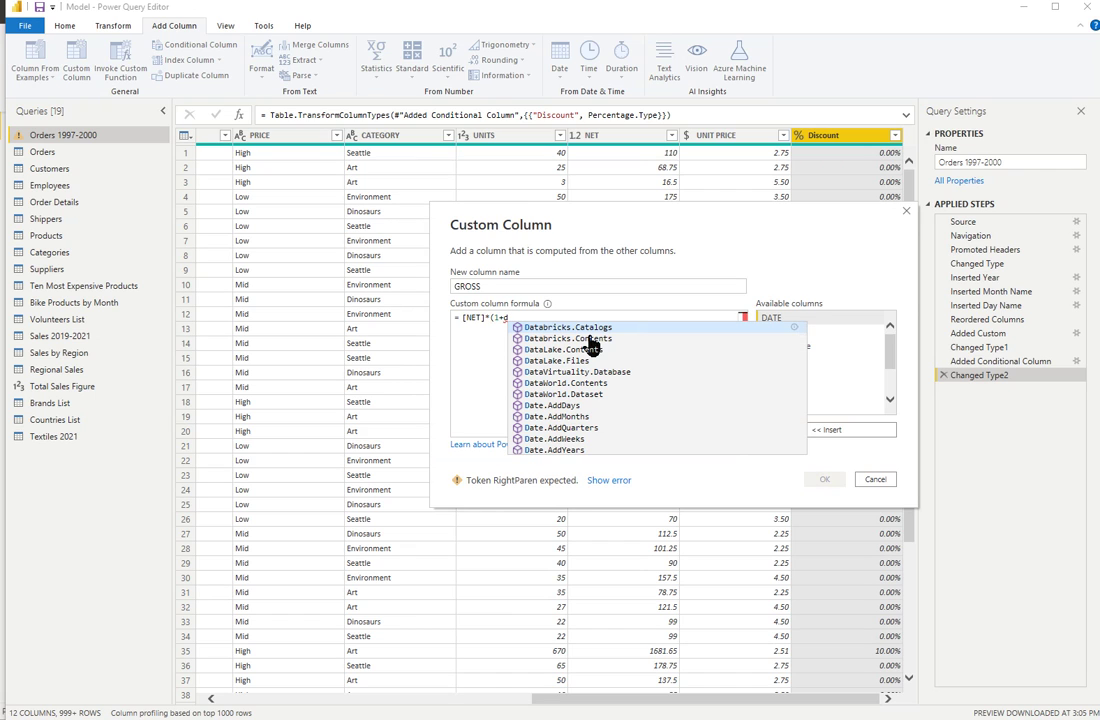
{"action": "type", "text": "is"}
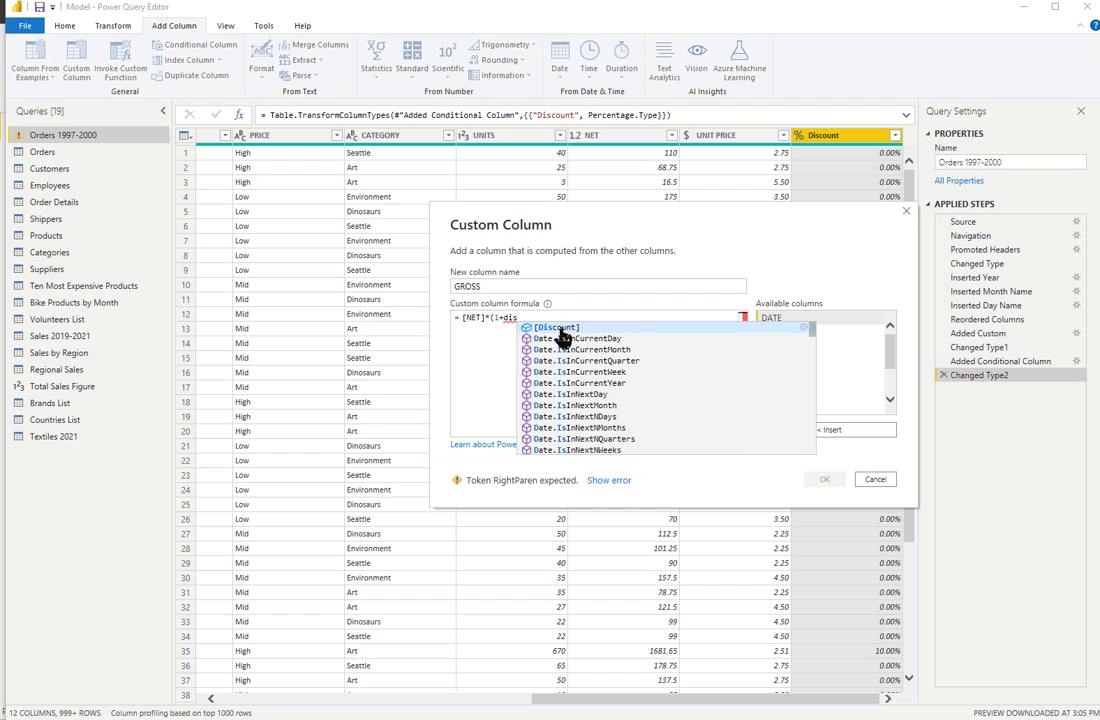
{"action": "left_click", "coordinate": [560, 330]}
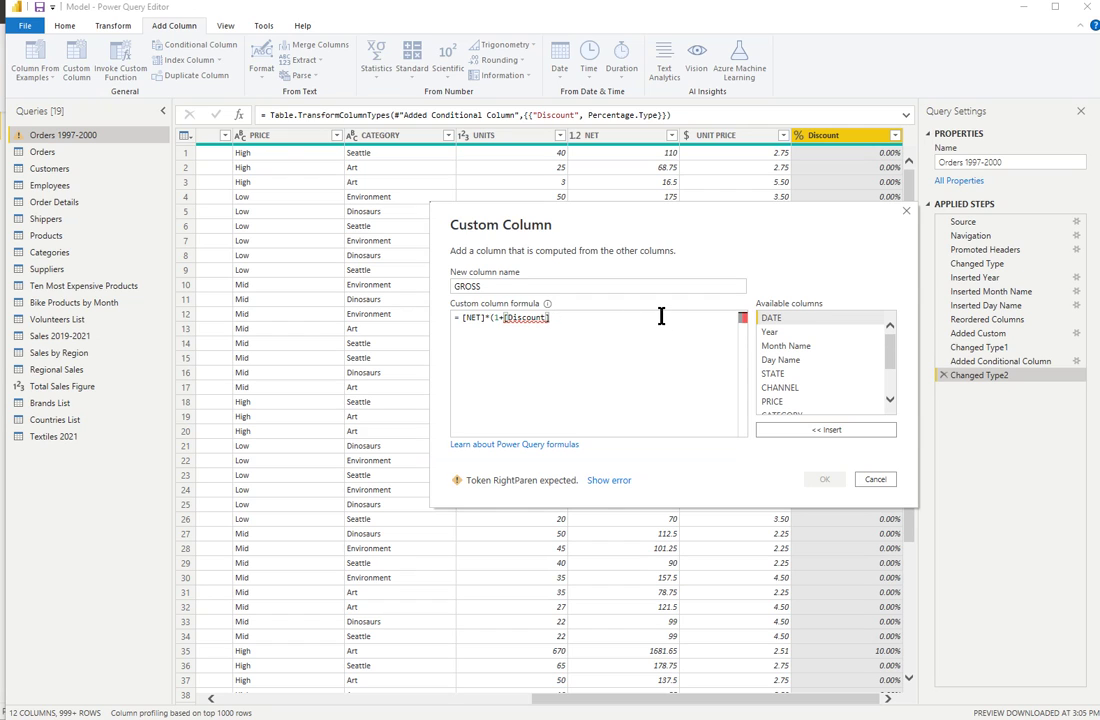
{"action": "type", "text": ")"}
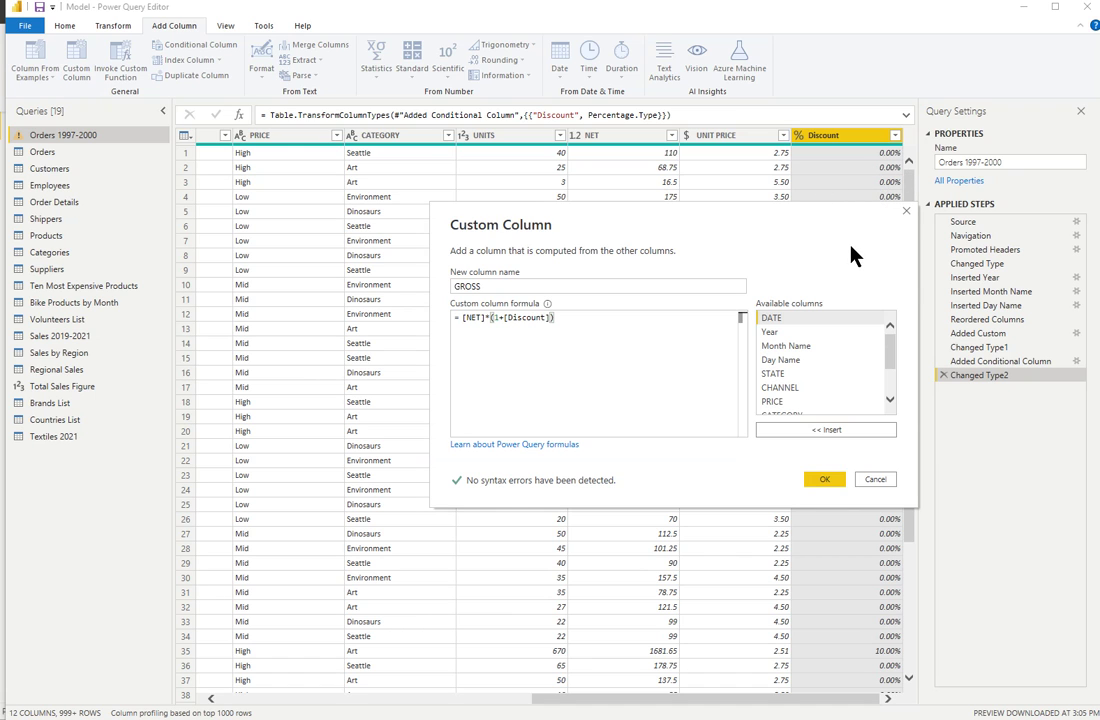
{"action": "left_click", "coordinate": [824, 481]}
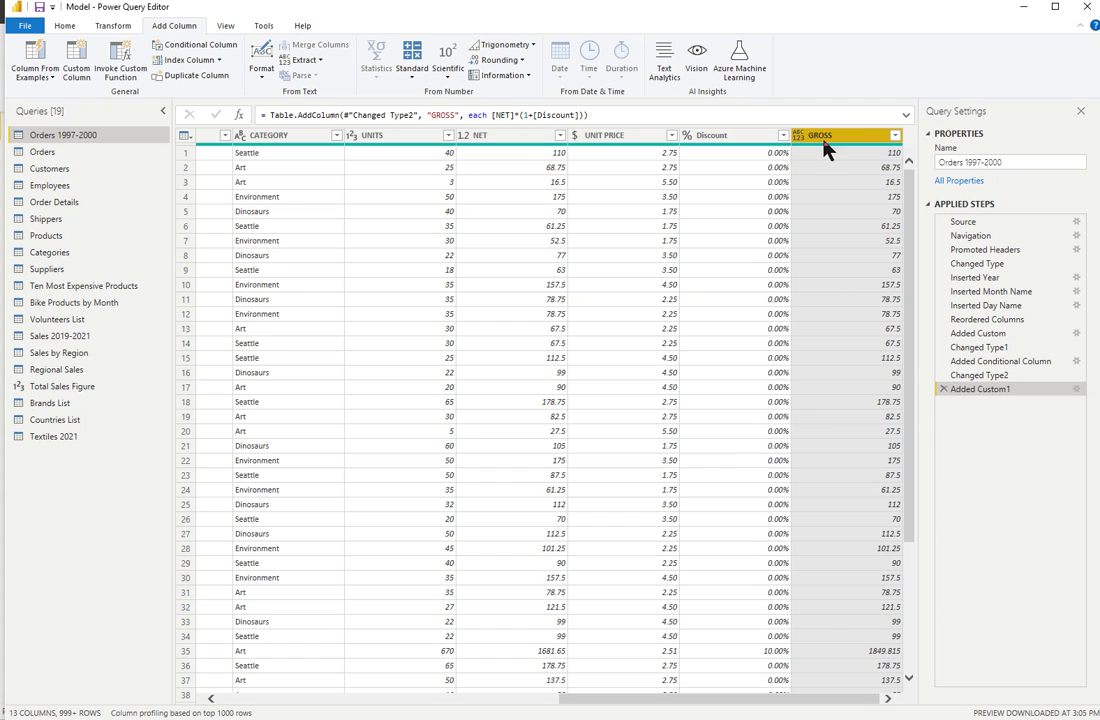
Change the GROSS column's data type to fixed decimal number (Currency.Type).
{"action": "left_click", "coordinate": [799, 137]}
{"action": "left_click", "coordinate": [845, 172]}
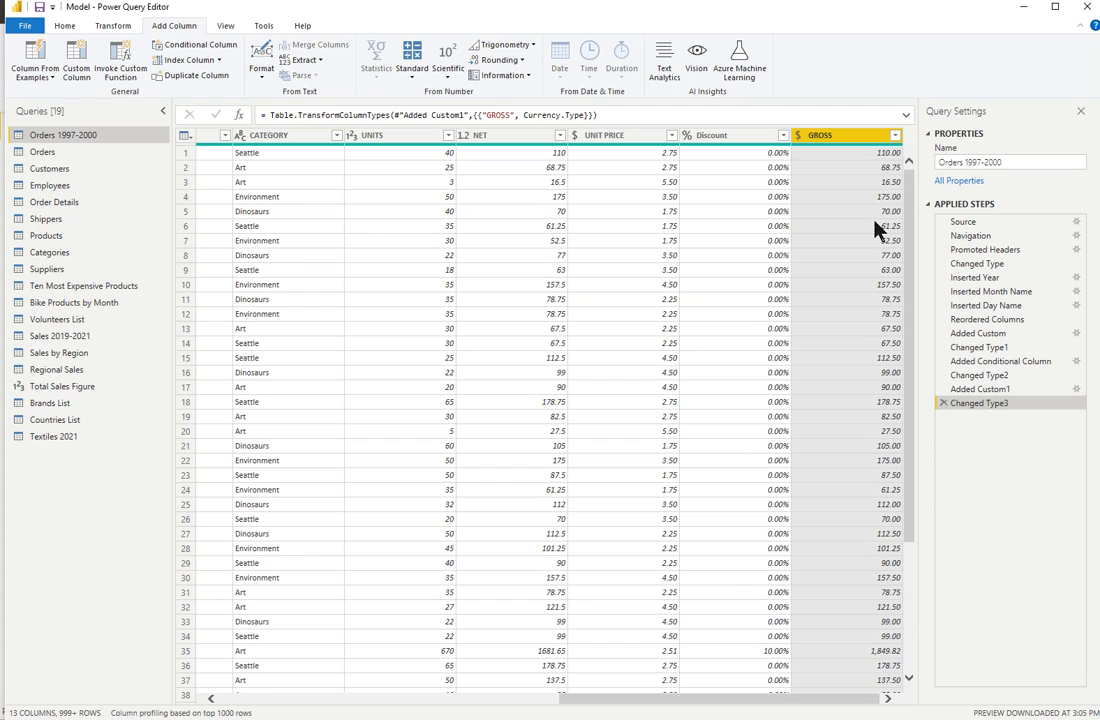
Apply the pending query changes to the model while keeping the query editor open.
{"action": "left_click", "coordinate": [64, 26]}
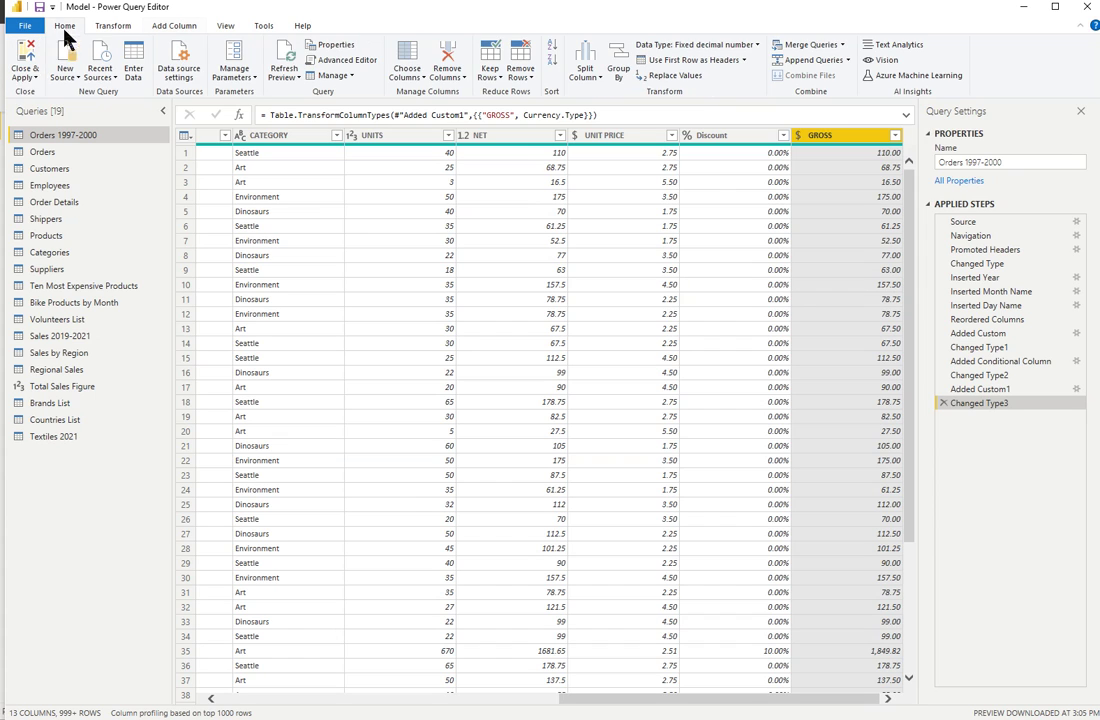
{"action": "left_click", "coordinate": [25, 77]}
{"action": "left_click", "coordinate": [46, 108]}
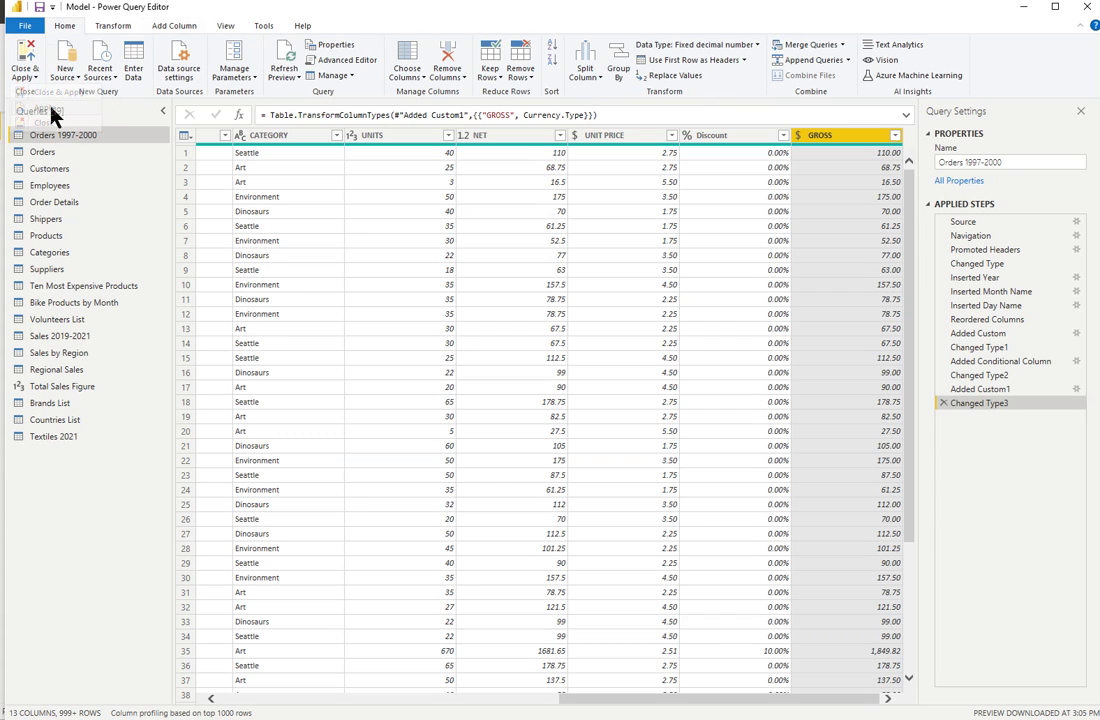